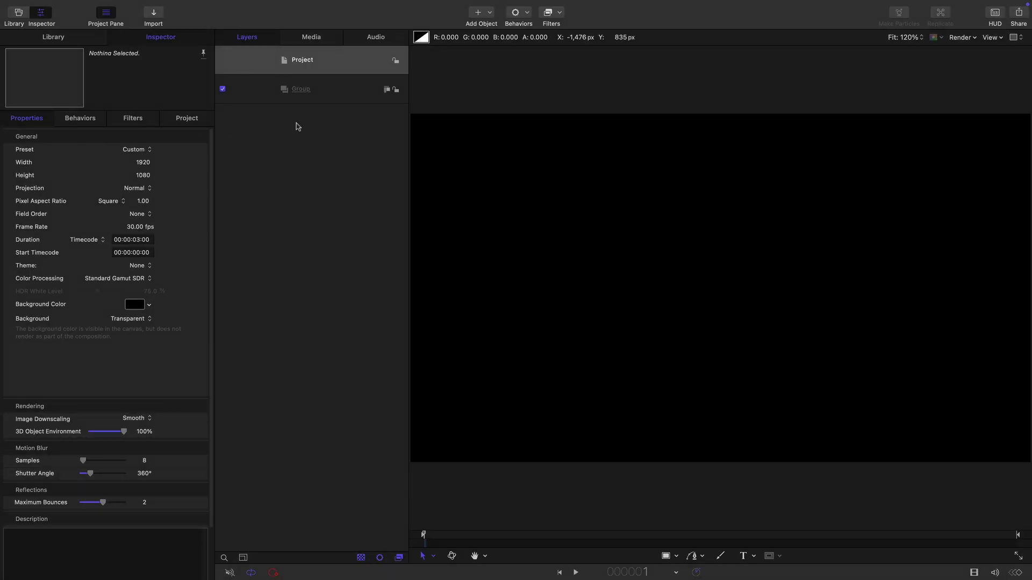
Add a text layer reading 'apple flavoured kinetic typography' inside the Group
{"action": "left_click", "coordinate": [315, 95]}
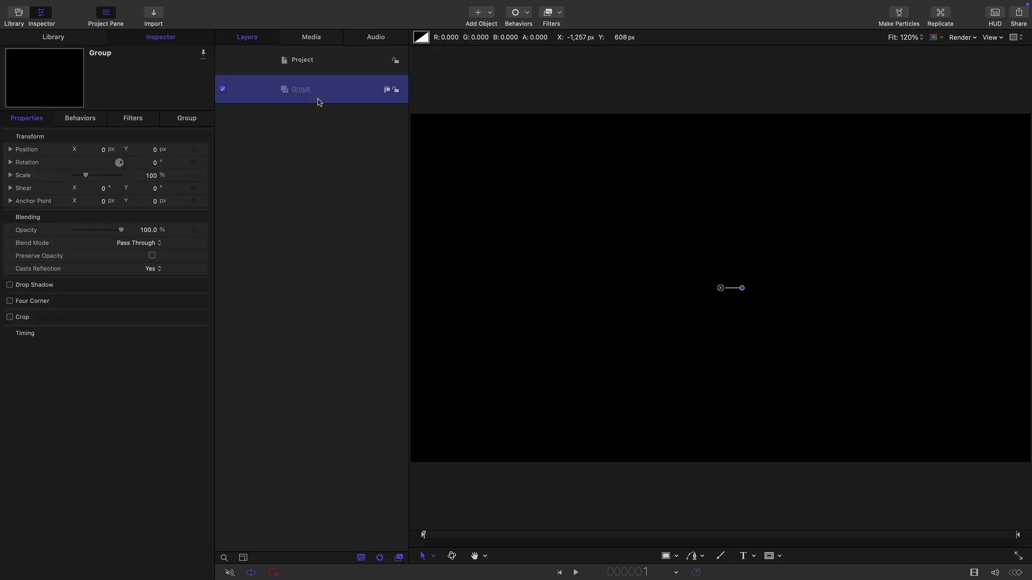
{"action": "left_click", "coordinate": [744, 559]}
{"action": "left_click", "coordinate": [493, 274]}
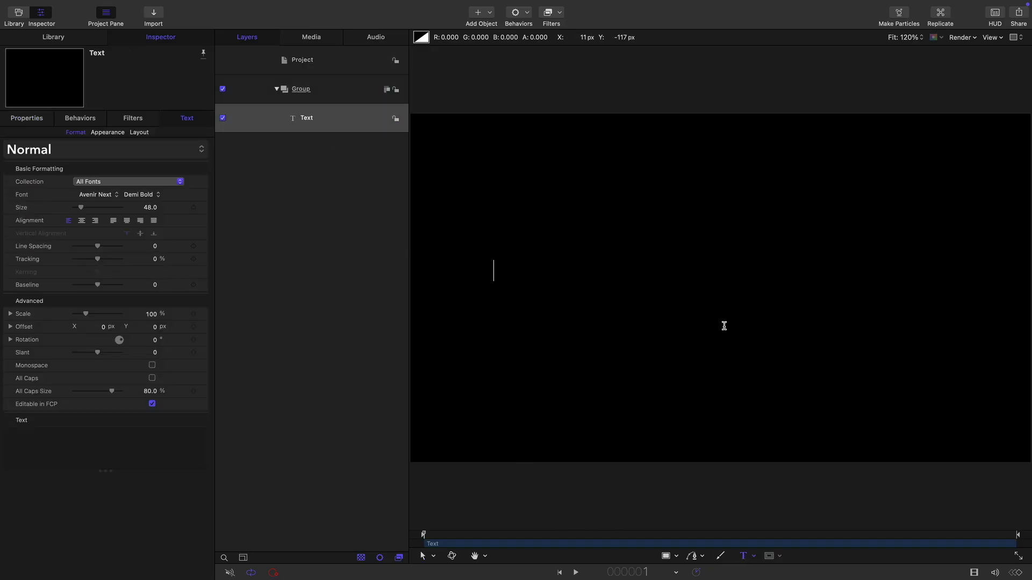
{"action": "type", "text": "apple flavoured kinet"}
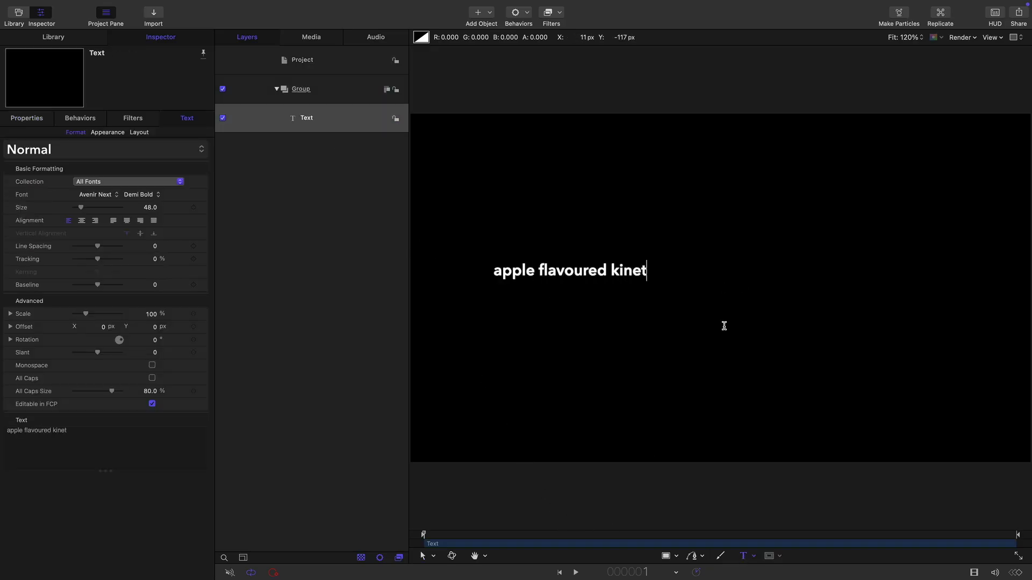
{"action": "type", "text": "ic typography"}
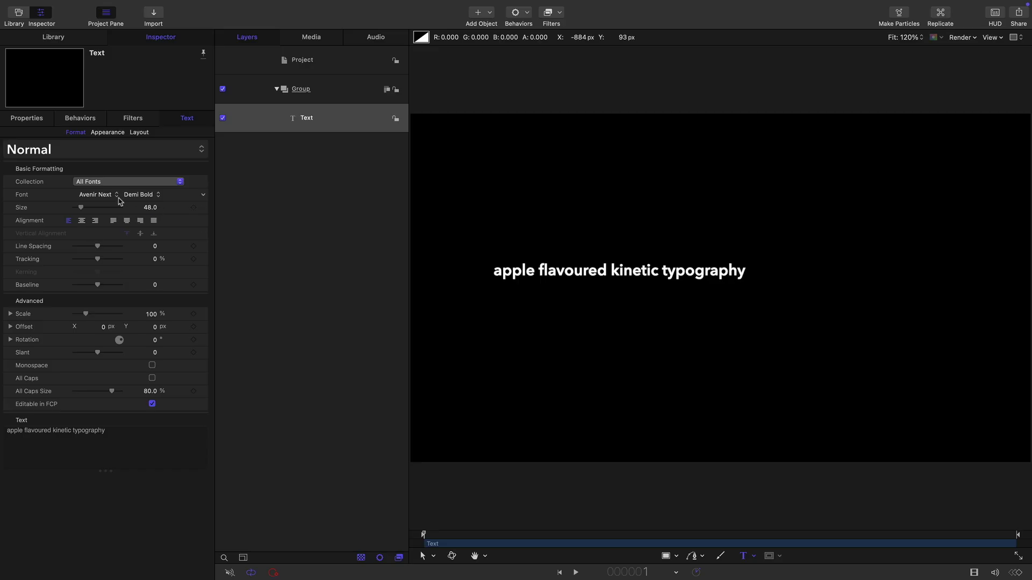
Centre-align the text, reset its position to the frame centre, and set size 94
{"action": "left_click", "coordinate": [82, 221]}
{"action": "left_click", "coordinate": [26, 118]}
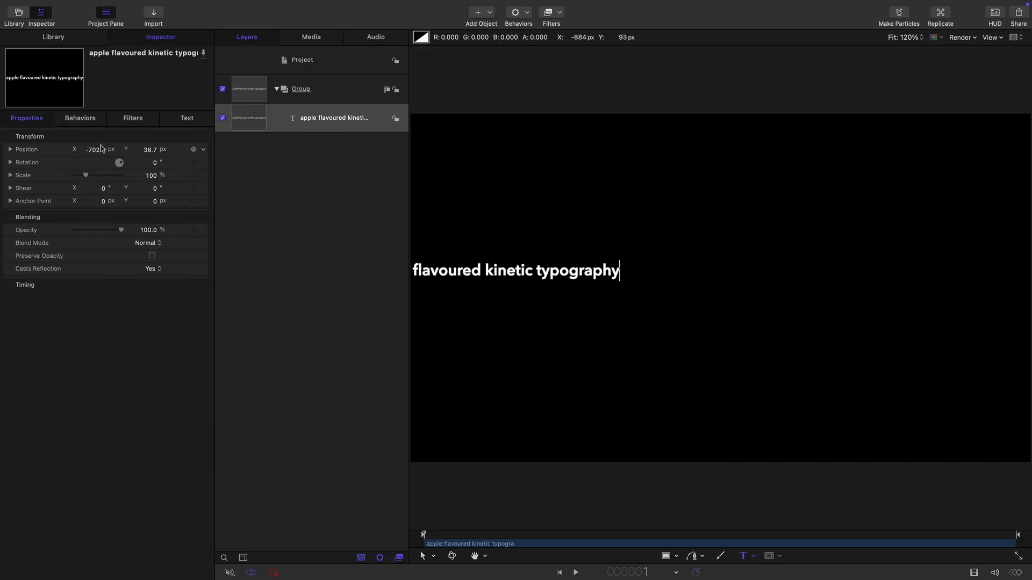
{"action": "right_click", "coordinate": [101, 135]}
{"action": "left_click", "coordinate": [126, 139]}
{"action": "left_click", "coordinate": [184, 118]}
{"action": "left_click_drag", "start_coordinate": [149, 207], "coordinate": [166, 208]}
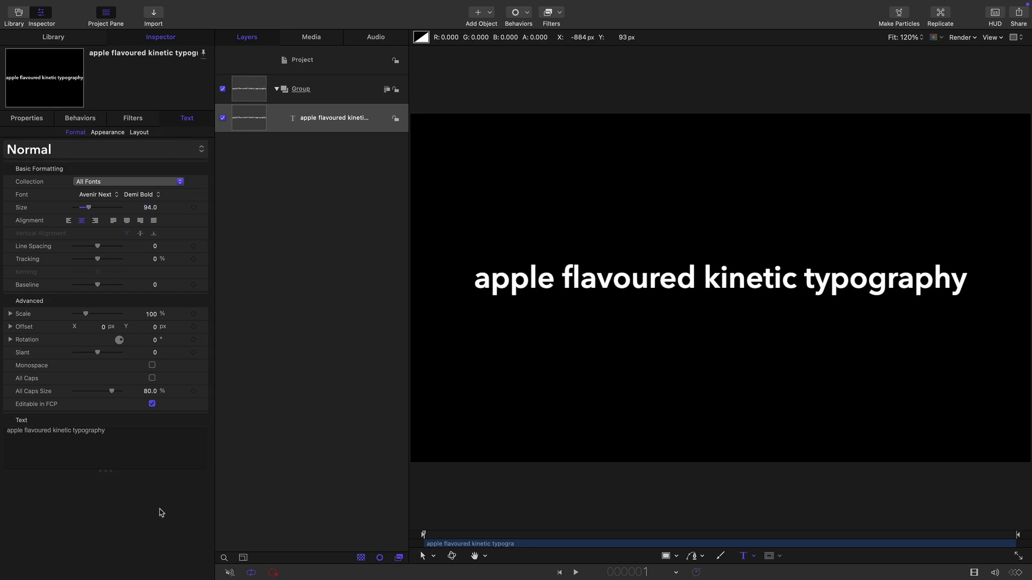
Apply the Sequence Text behaviour to the text layer
{"action": "left_click", "coordinate": [251, 121]}
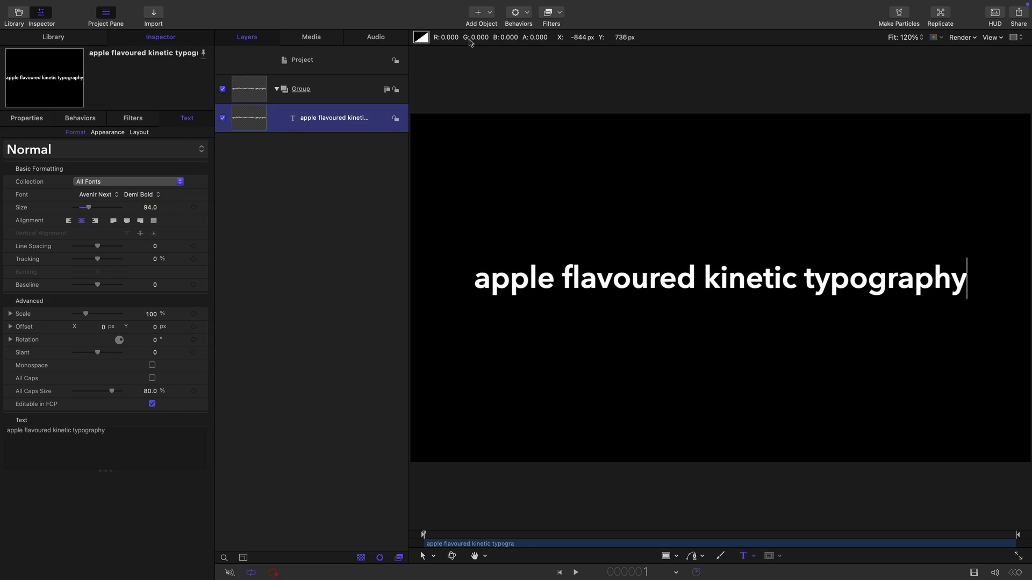
{"action": "left_click", "coordinate": [522, 13]}
{"action": "mouse_move", "coordinate": [554, 154]}
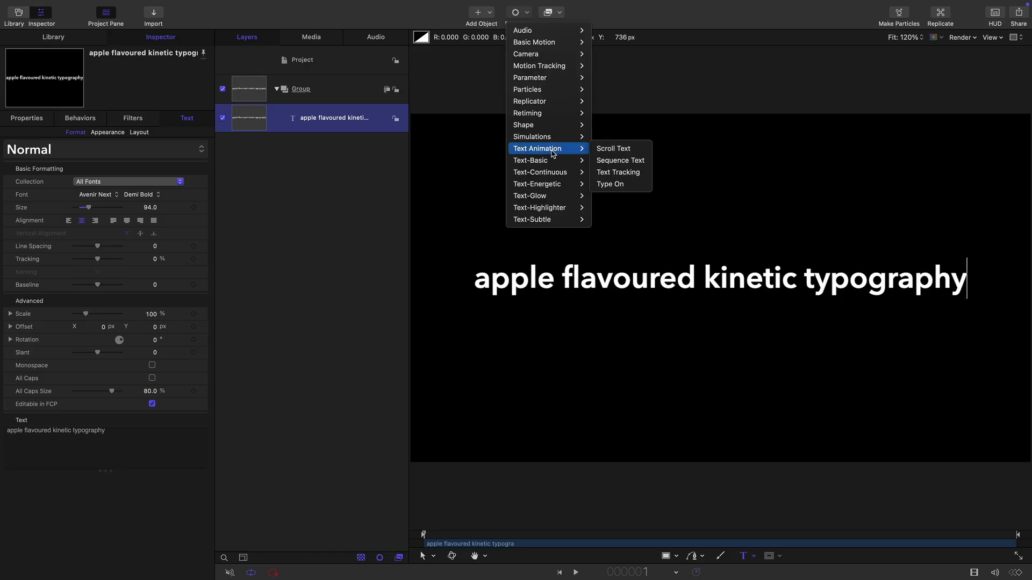
{"action": "left_click", "coordinate": [630, 161]}
Sequence Opacity at 0%, with Spread 0 and Speed set to Custom
{"action": "left_click", "coordinate": [104, 151]}
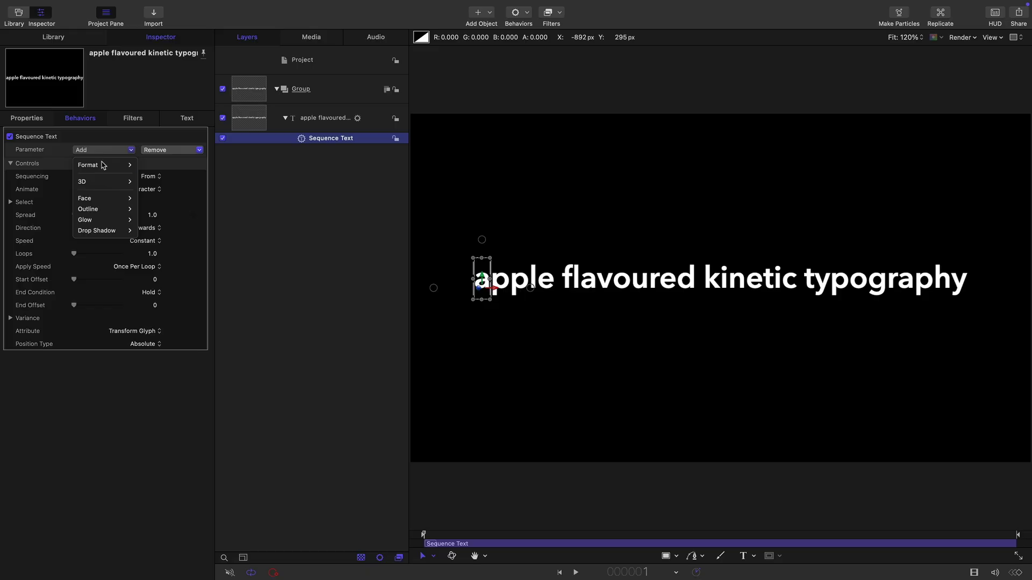
{"action": "mouse_move", "coordinate": [104, 165]}
{"action": "left_click", "coordinate": [150, 173]}
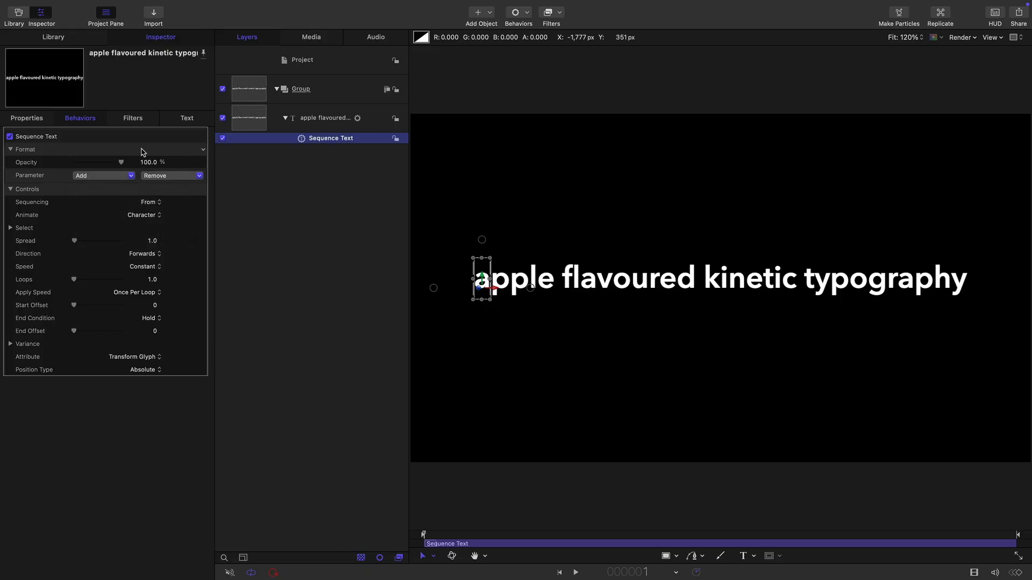
{"action": "left_click_drag", "start_coordinate": [121, 162], "coordinate": [20, 166]}
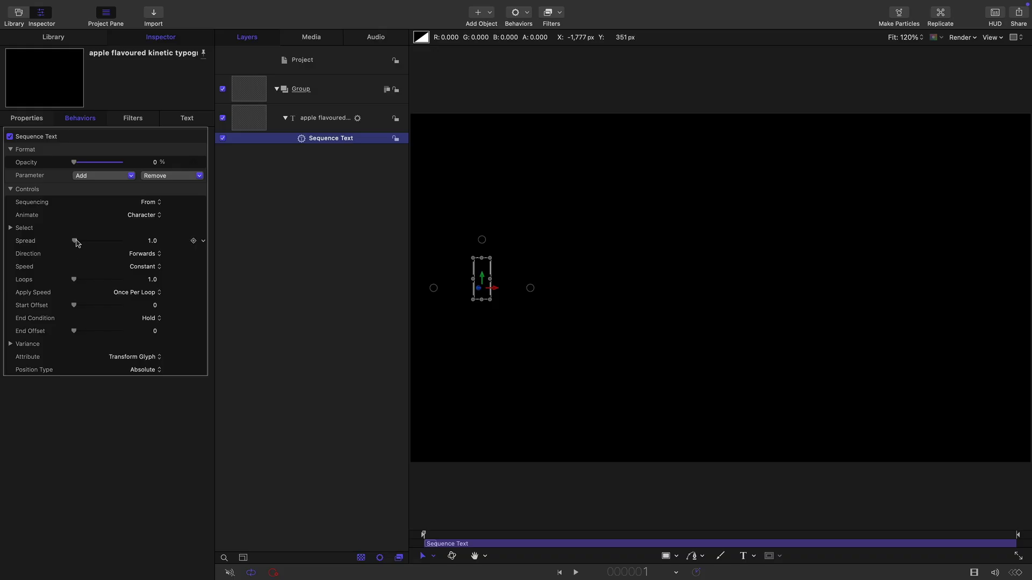
{"action": "left_click_drag", "start_coordinate": [77, 241], "coordinate": [54, 240]}
{"action": "left_click", "coordinate": [150, 270]}
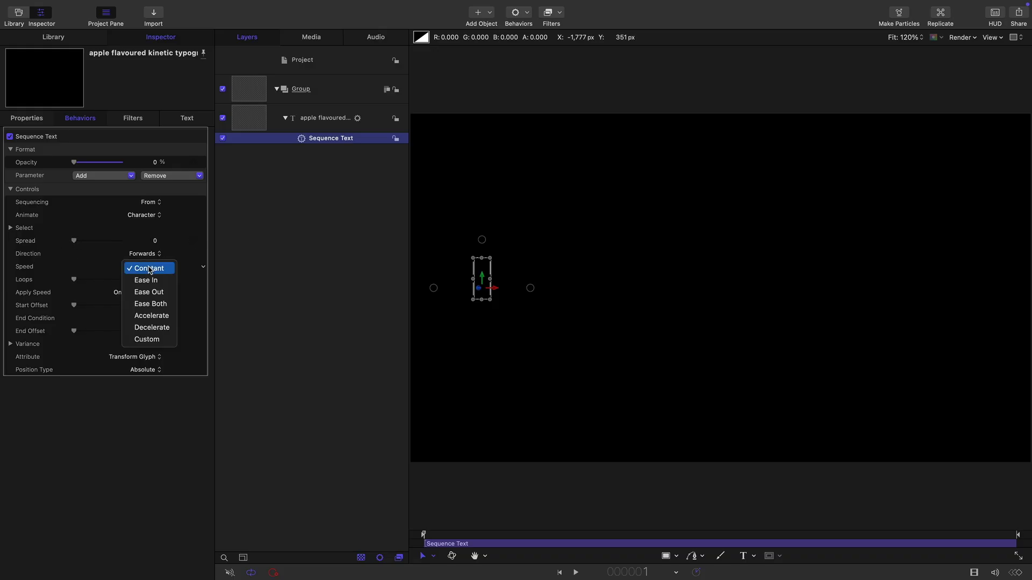
{"action": "left_click", "coordinate": [153, 342]}
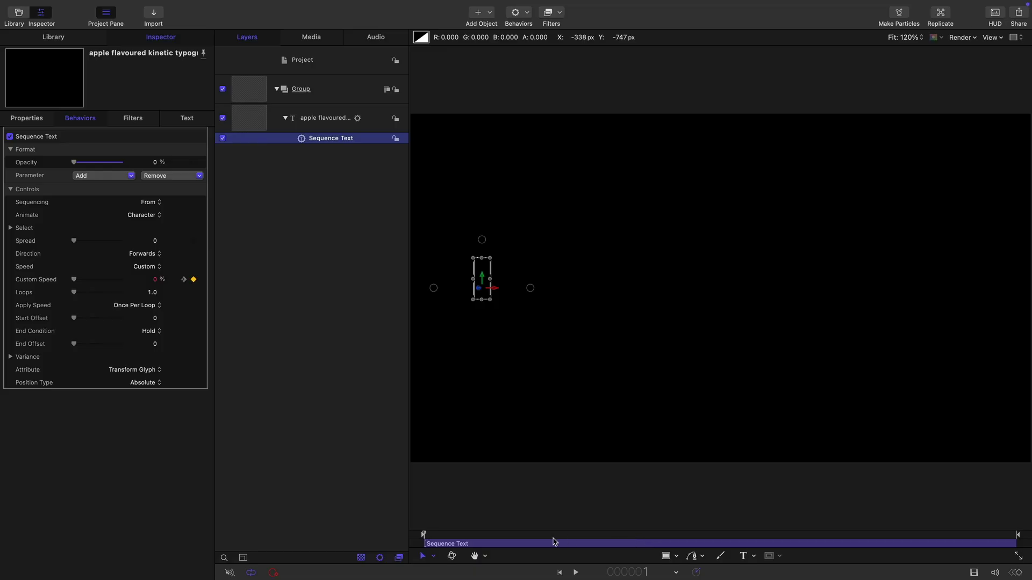
Keyframe Custom Speed at frames 10, 20 and 30 to reveal 'apple', 'apple flavoured', then 'kinetic'
{"action": "left_click", "coordinate": [483, 536]}
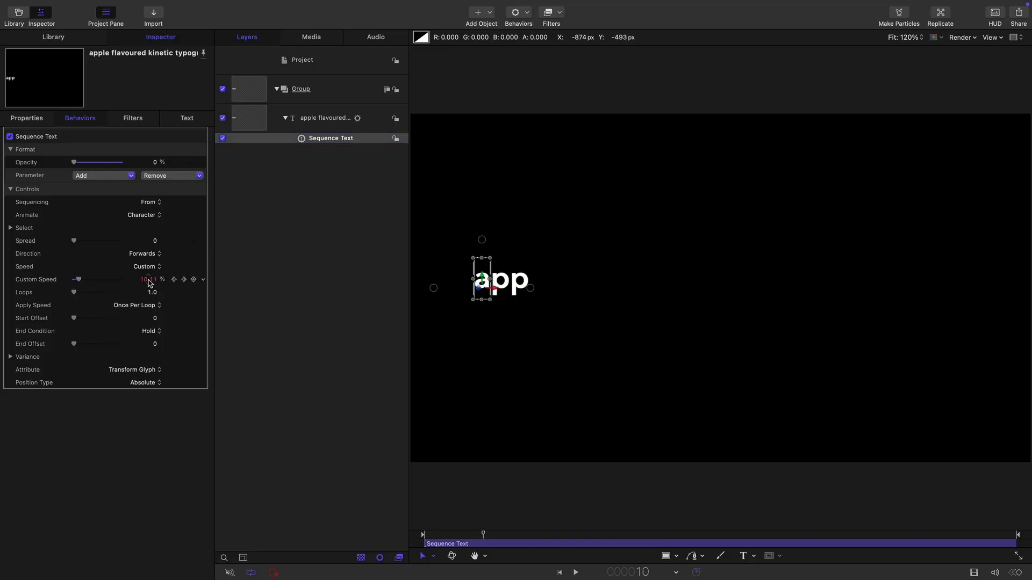
{"action": "left_click_drag", "start_coordinate": [147, 279], "coordinate": [147, 279]}
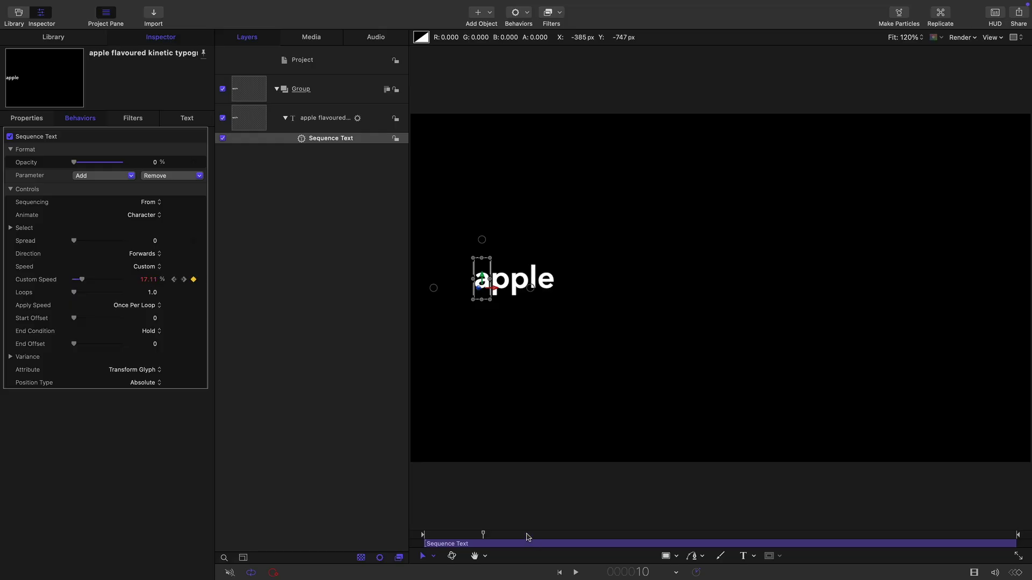
{"action": "left_click_drag", "start_coordinate": [536, 535], "coordinate": [548, 536]}
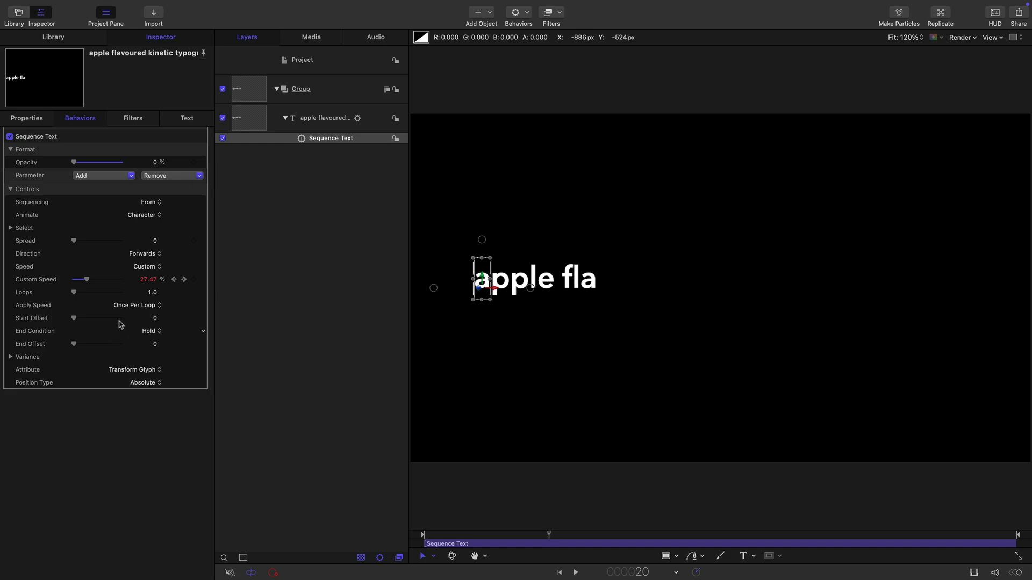
{"action": "left_click_drag", "start_coordinate": [146, 280], "coordinate": [160, 280]}
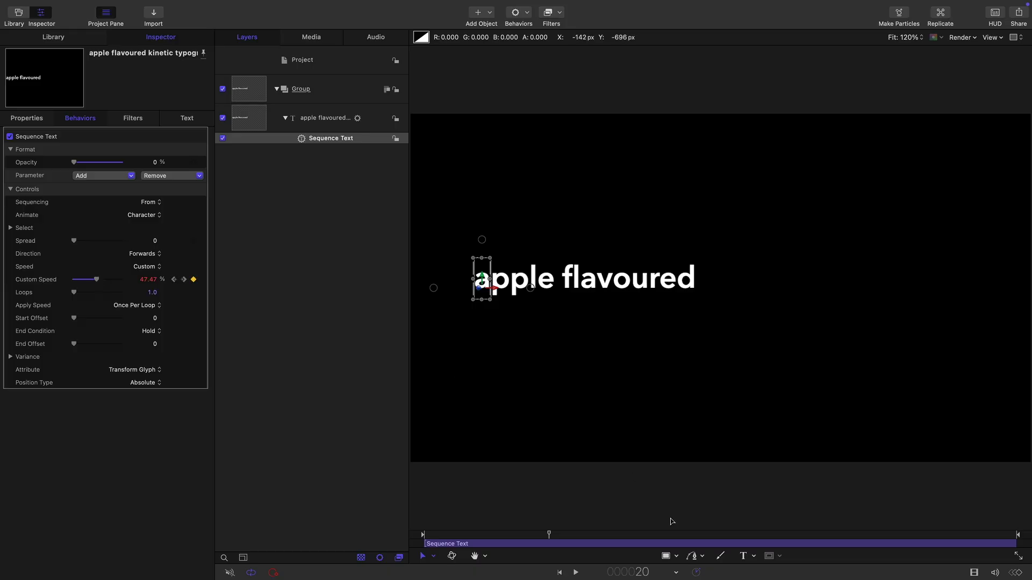
{"action": "left_click_drag", "start_coordinate": [592, 540], "coordinate": [615, 542]}
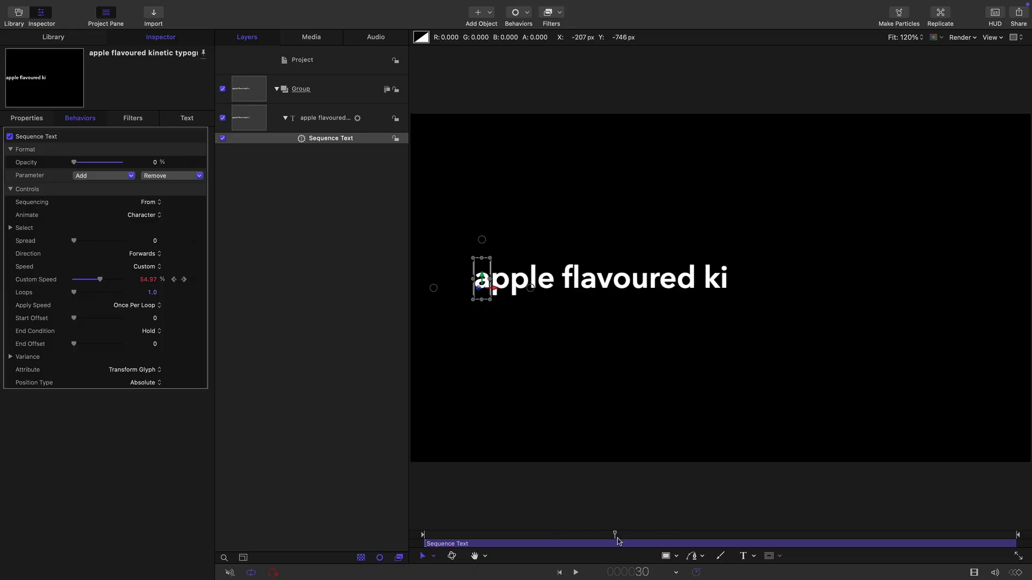
{"action": "left_click_drag", "start_coordinate": [104, 281], "coordinate": [110, 282]}
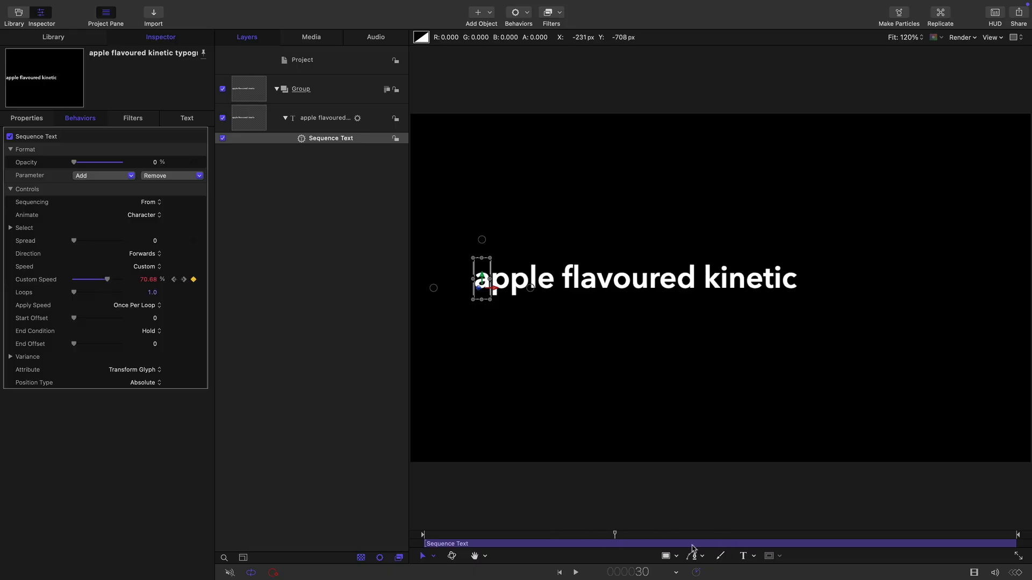
{"action": "left_click_drag", "start_coordinate": [622, 539], "coordinate": [738, 556]}
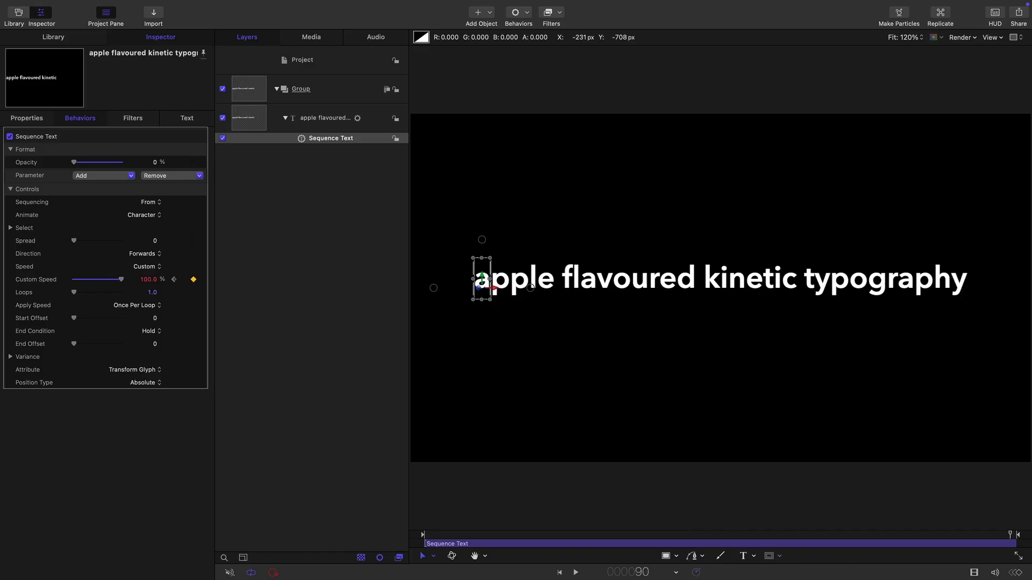
In the Keyframe Editor, set Custom Speed to 100% at frame 50
{"action": "mouse_move", "coordinate": [707, 579]}
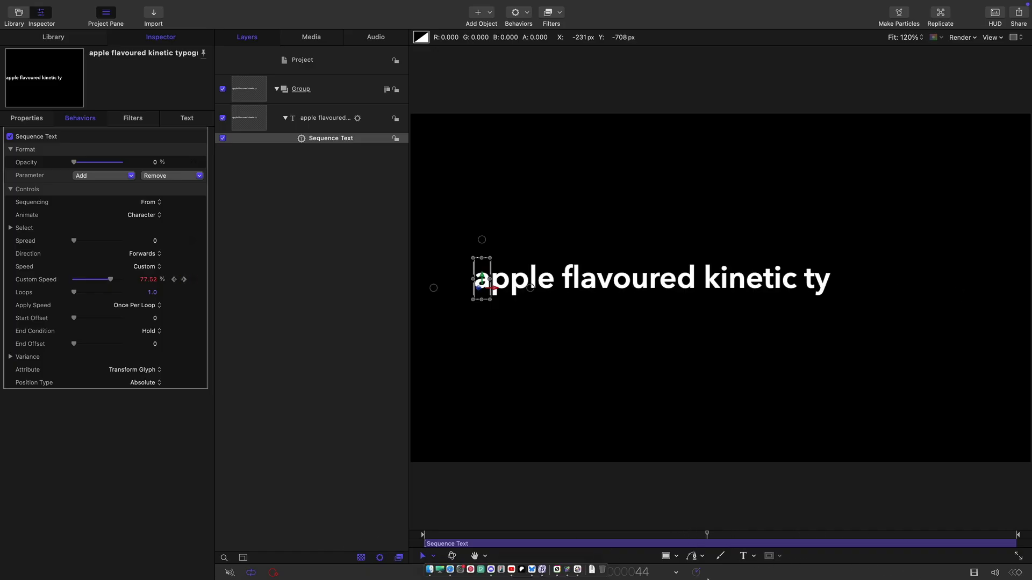
{"action": "key", "text": "super+8"}
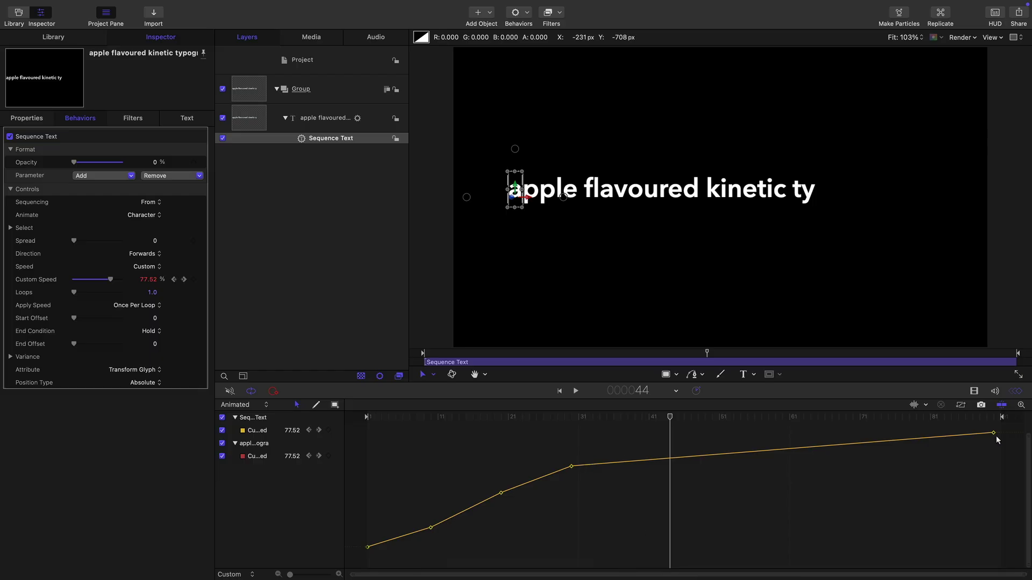
{"action": "left_click", "coordinate": [705, 422]}
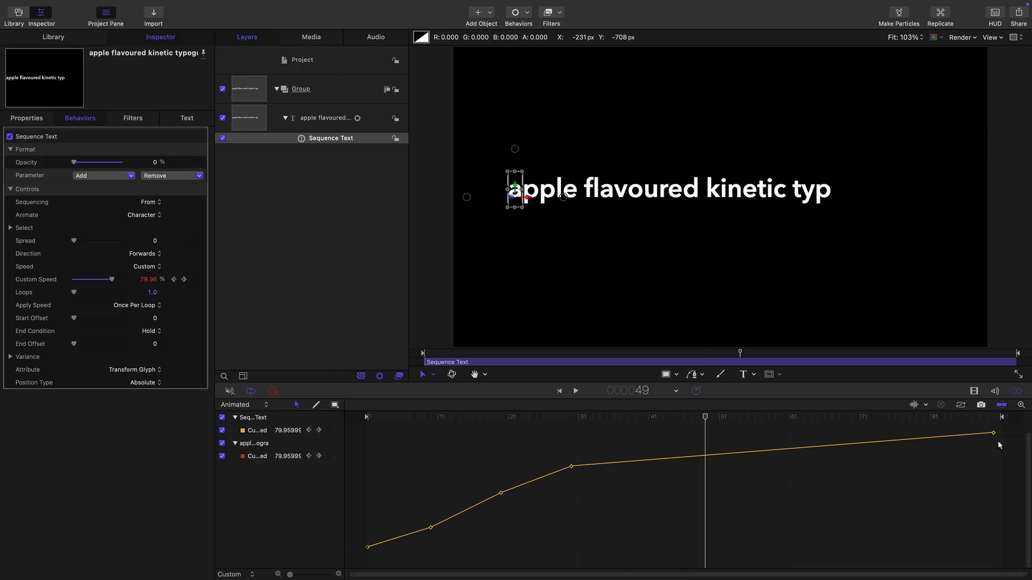
{"action": "mouse_move", "coordinate": [707, 422]}
{"action": "left_mouse_down"}
{"action": "mouse_move", "coordinate": [685, 425]}
{"action": "mouse_move", "coordinate": [710, 426]}
{"action": "left_mouse_up"}
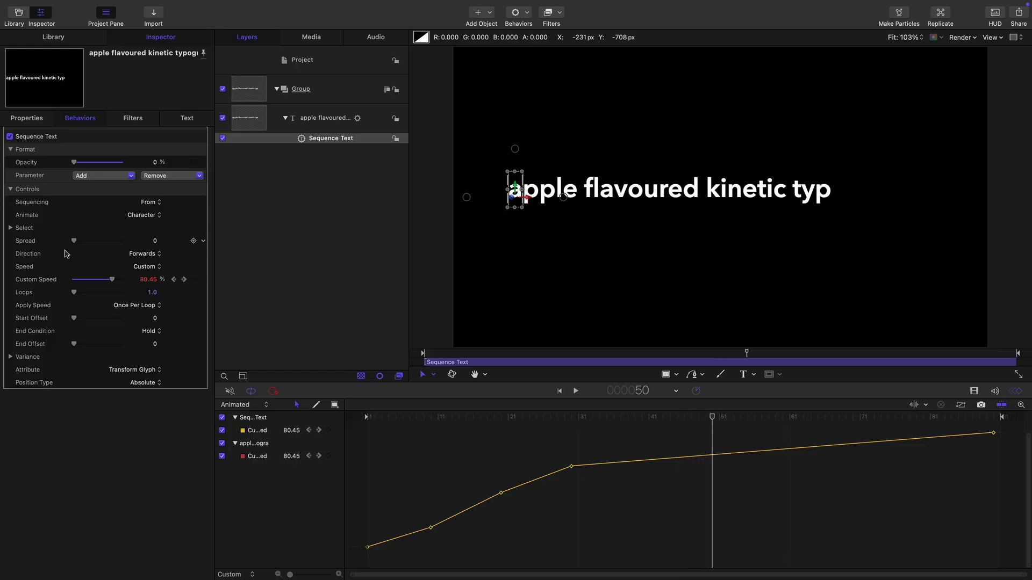
{"action": "left_click_drag", "start_coordinate": [112, 280], "coordinate": [205, 297]}
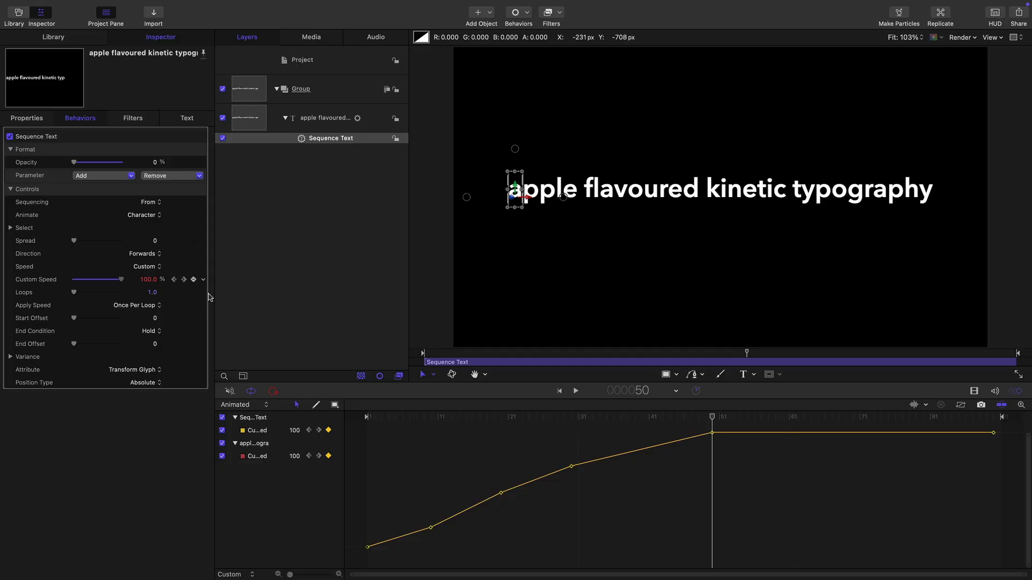
Delete the first Custom Speed keyframe and ease the curve through the remaining three
{"action": "left_click_drag", "start_coordinate": [382, 564], "coordinate": [353, 536]}
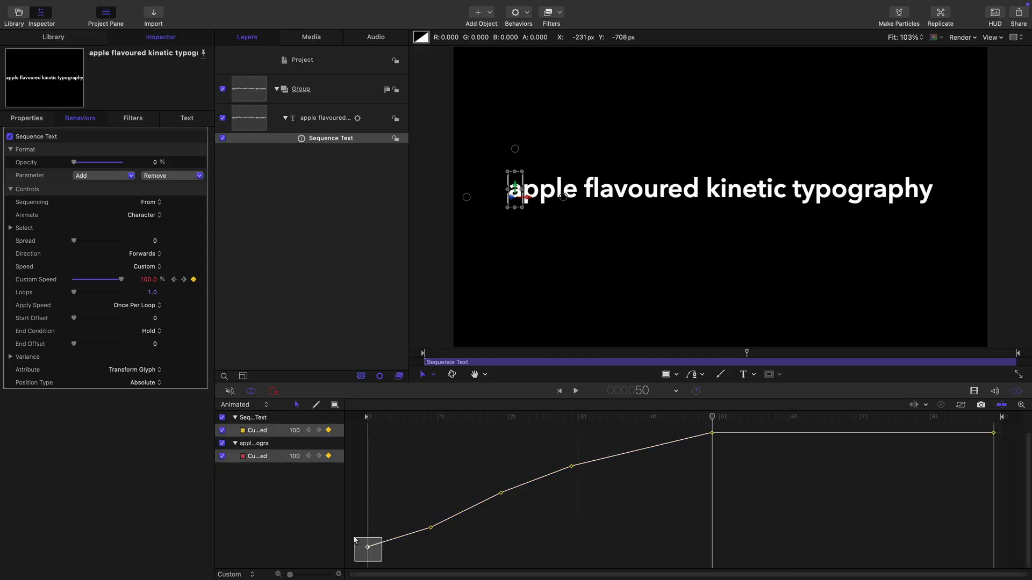
{"action": "key", "text": "Delete"}
{"action": "left_click_drag", "start_coordinate": [382, 433], "coordinate": [605, 562]}
{"action": "right_click", "coordinate": [573, 469]}
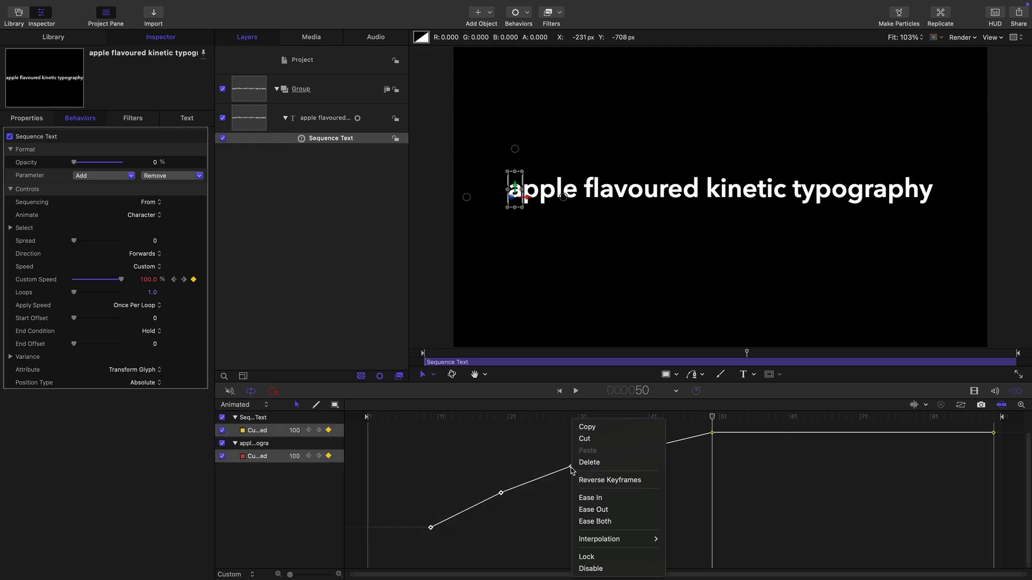
{"action": "left_click", "coordinate": [594, 517]}
Play back and scrub the typing animation between frames 6 and 41 to review timing
{"action": "left_click", "coordinate": [400, 417]}
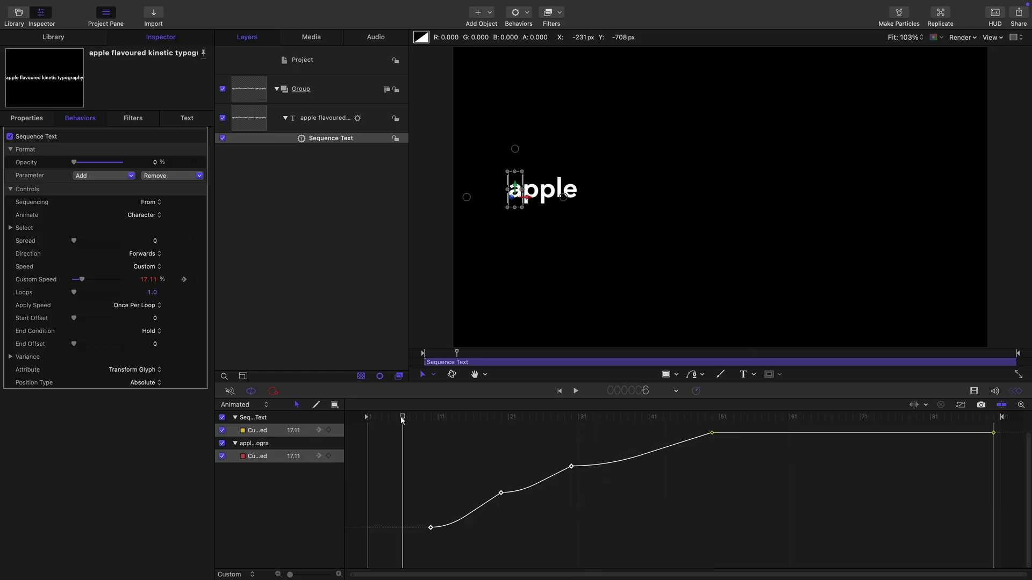
{"action": "key", "text": "space"}
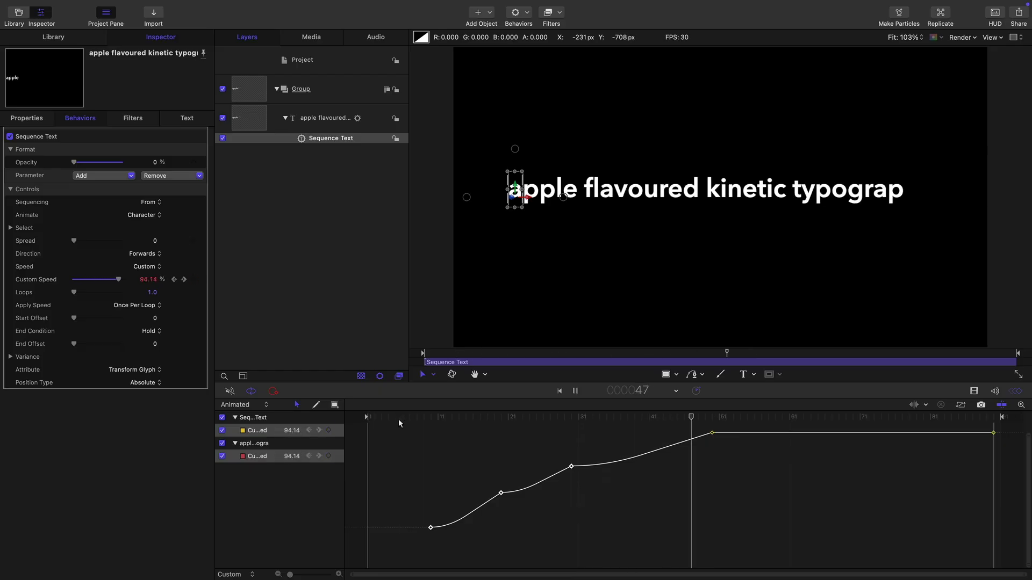
{"action": "left_click_drag", "start_coordinate": [594, 414], "coordinate": [428, 486]}
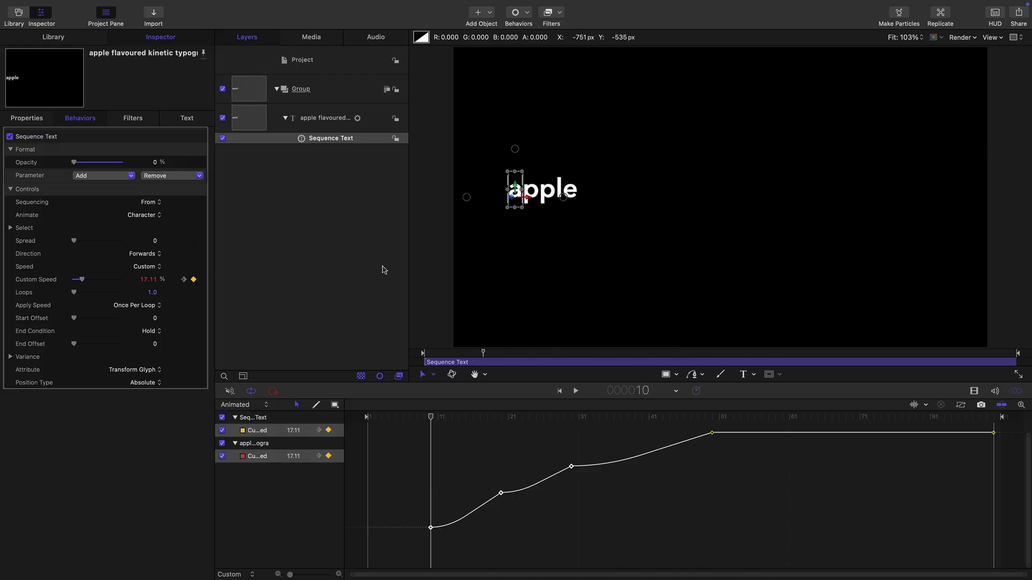
{"action": "left_click_drag", "start_coordinate": [441, 422], "coordinate": [698, 419]}
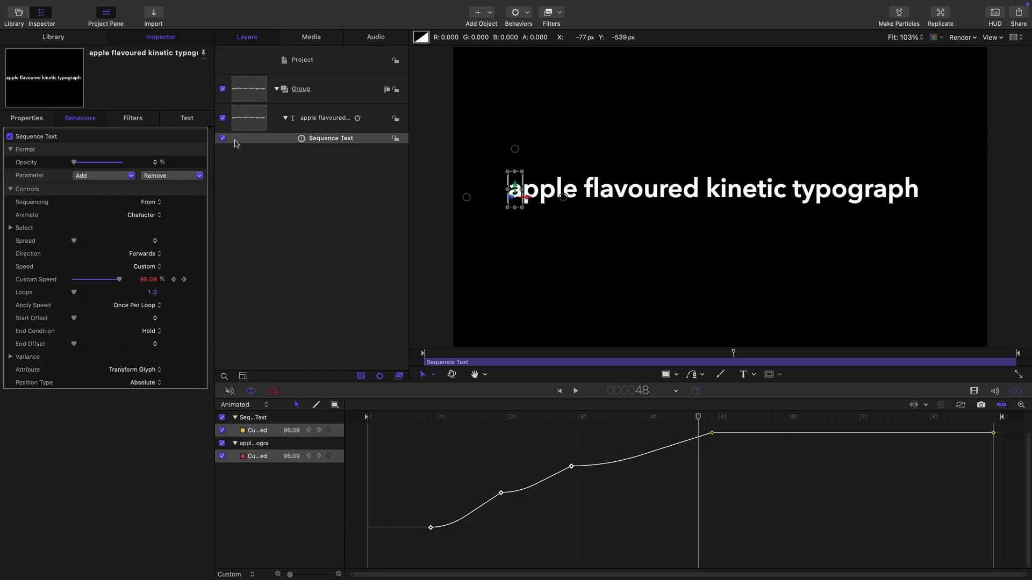
Add a Link parameter behaviour to the text layer's Position X
{"action": "left_click", "coordinate": [250, 125]}
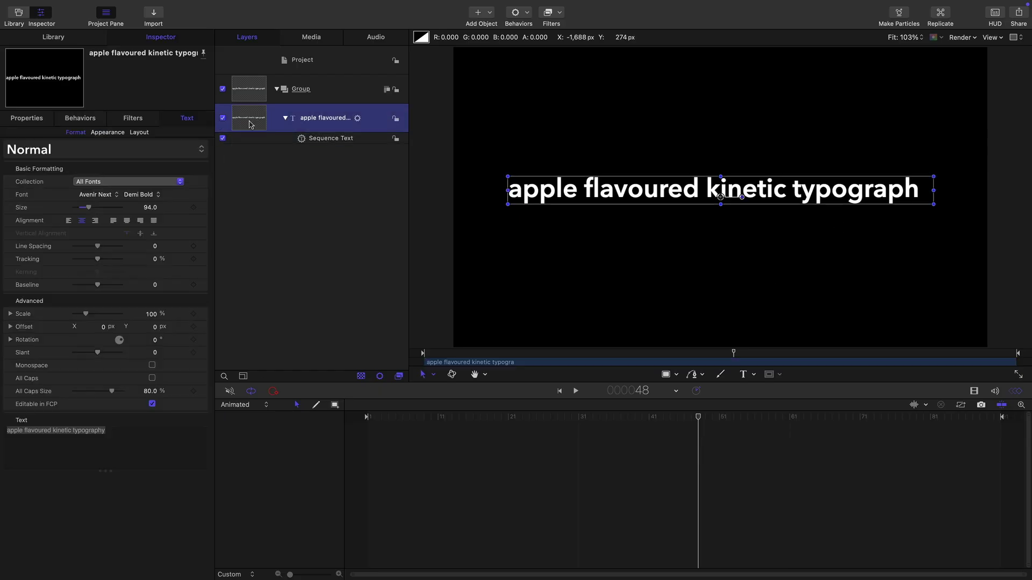
{"action": "left_click", "coordinate": [30, 122]}
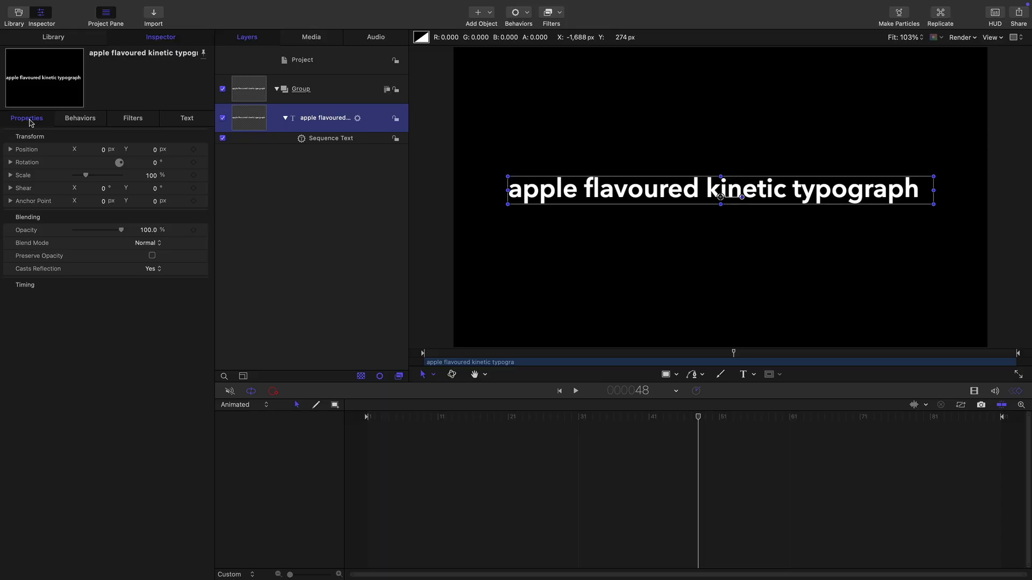
{"action": "left_click", "coordinate": [9, 150]}
{"action": "left_click", "coordinate": [203, 163]}
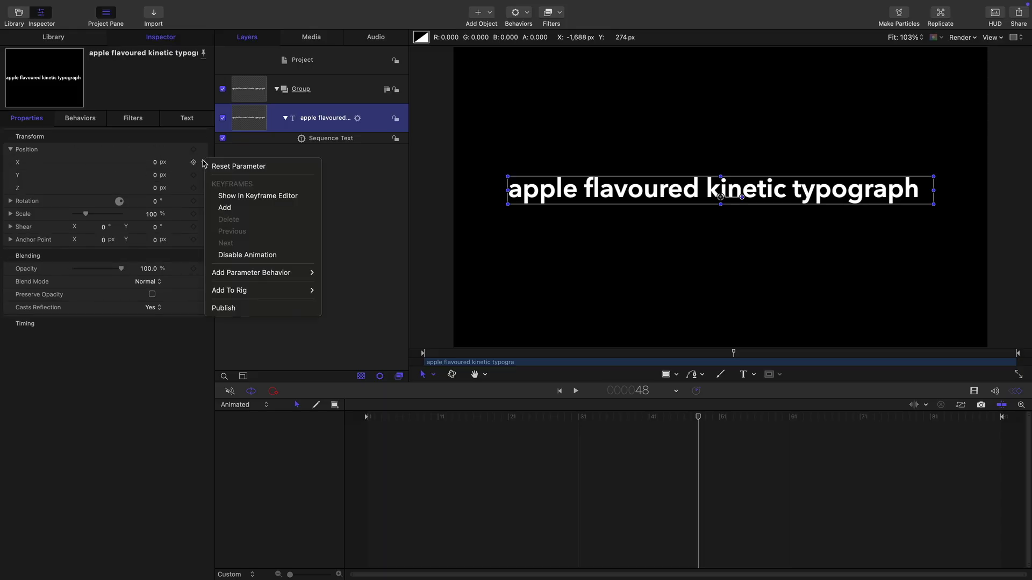
{"action": "mouse_move", "coordinate": [261, 275]}
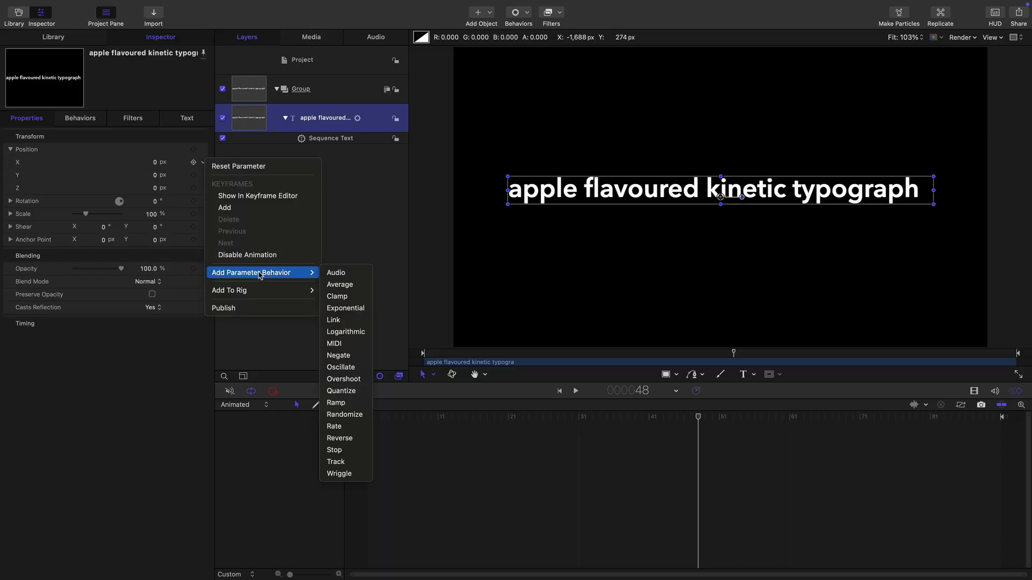
{"action": "left_click", "coordinate": [333, 320]}
Set the Link source to the text layer's Sequence Text Custom Speed
{"action": "left_click_drag", "start_coordinate": [252, 119], "coordinate": [143, 158]}
{"action": "left_click", "coordinate": [152, 196]}
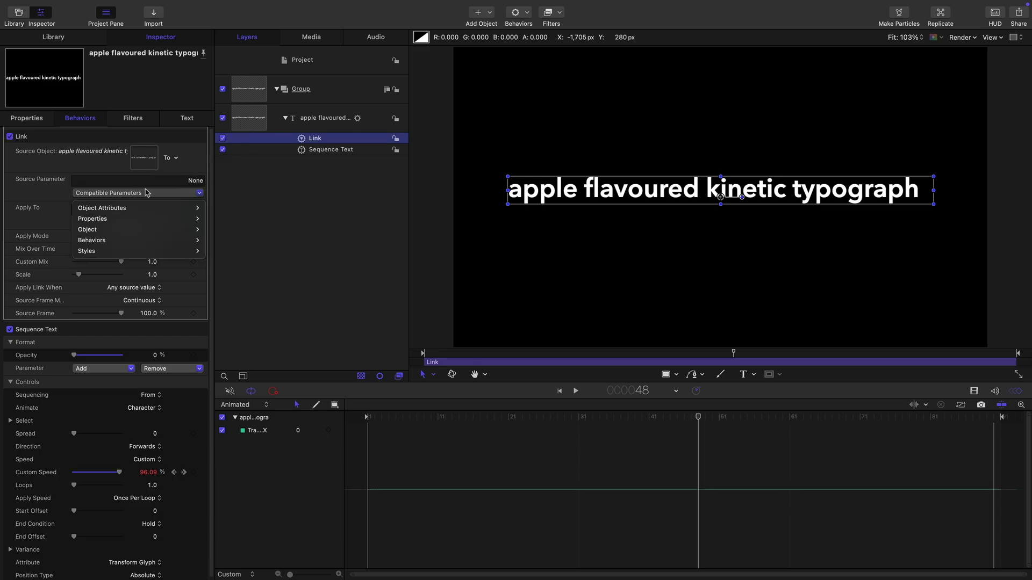
{"action": "mouse_move", "coordinate": [99, 240]}
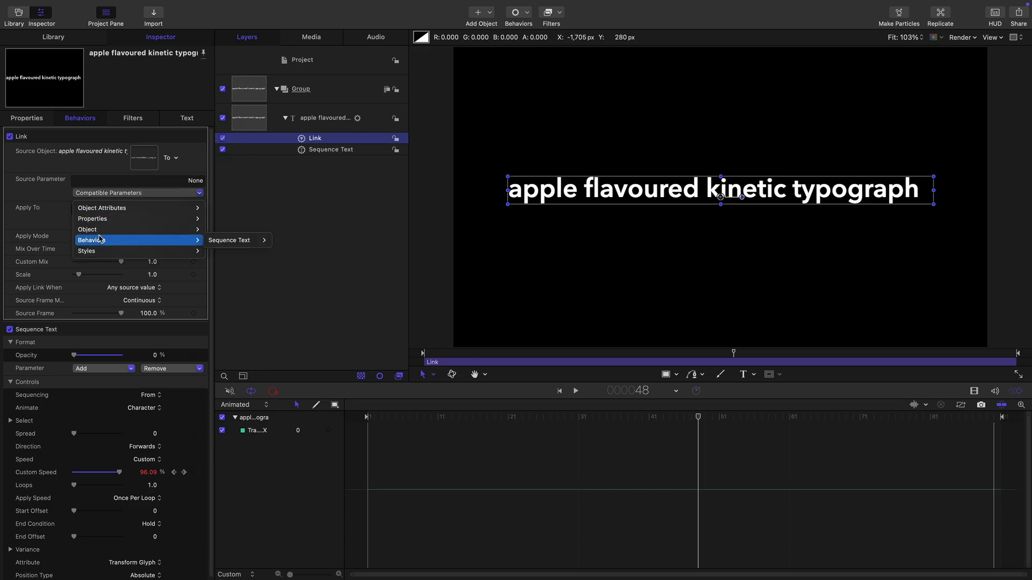
{"action": "mouse_move", "coordinate": [240, 247]}
{"action": "mouse_move", "coordinate": [291, 252]}
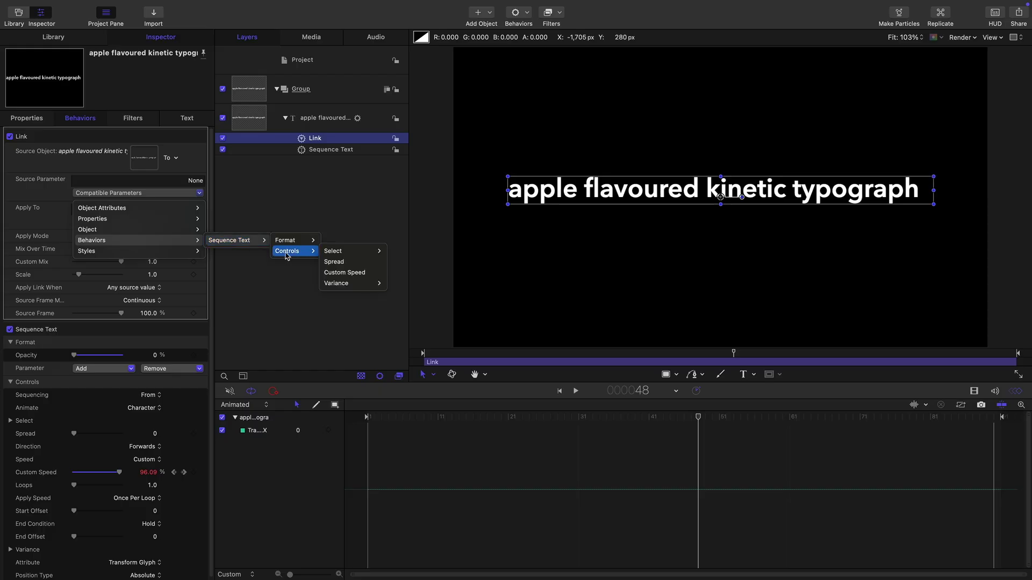
{"action": "left_click", "coordinate": [356, 270]}
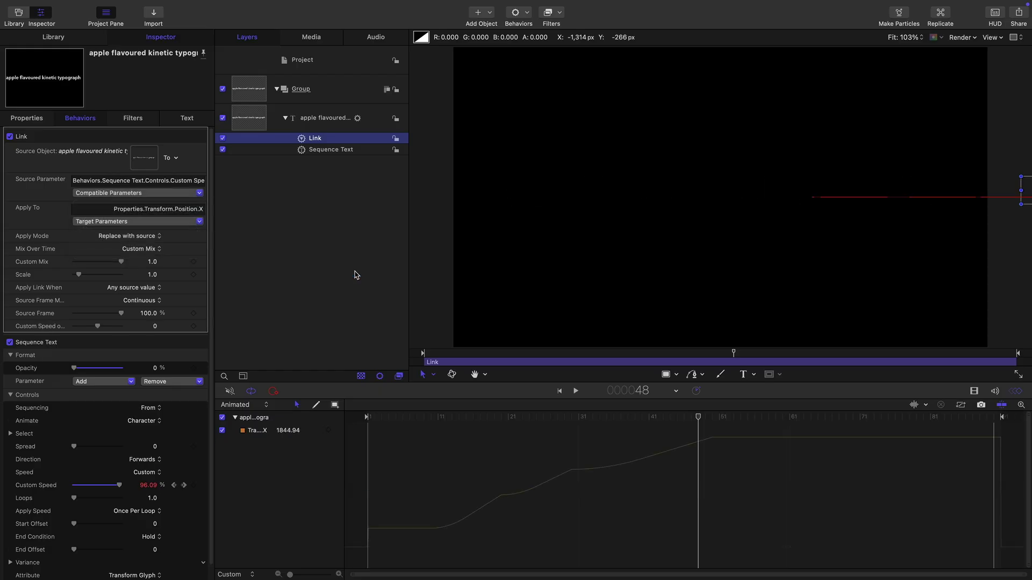
Set the Link's Custom Speed offset to -100 and Scale to -0.4, scrubbing to check
{"action": "left_click", "coordinate": [154, 327]}
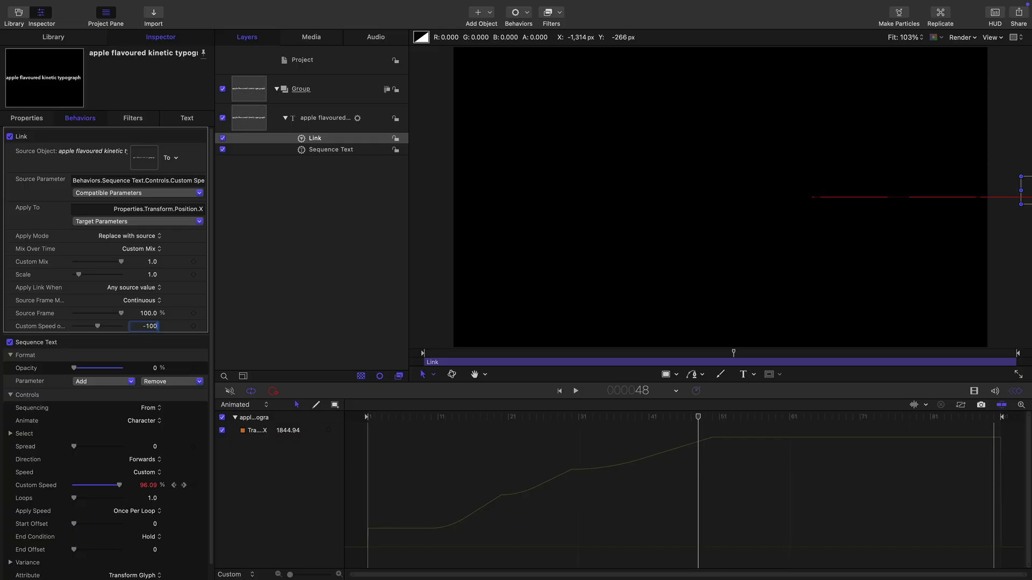
{"action": "key", "text": "Return"}
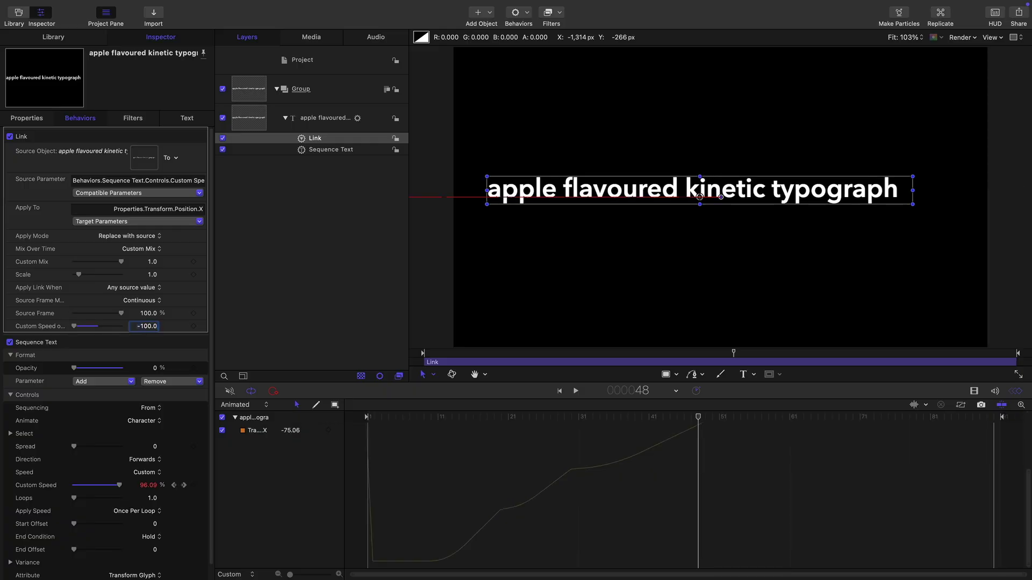
{"action": "left_click_drag", "start_coordinate": [534, 419], "coordinate": [620, 418]}
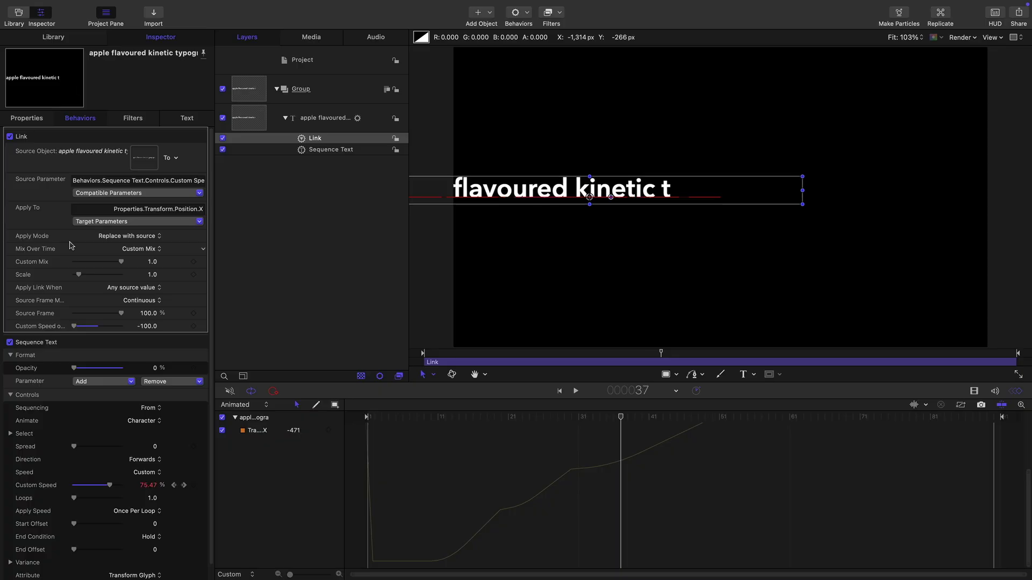
{"action": "left_click", "coordinate": [149, 276]}
{"action": "key", "text": "Return"}
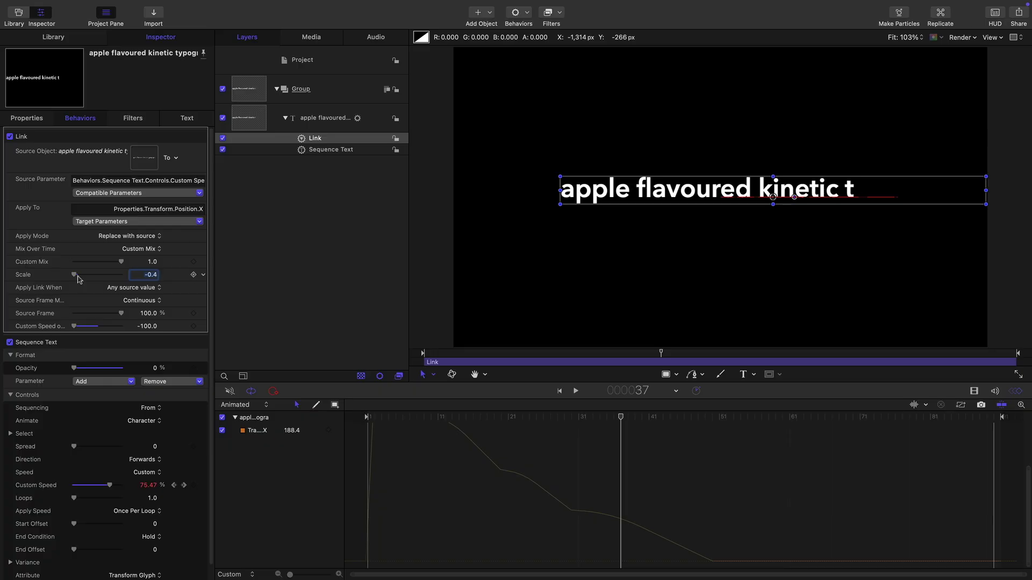
{"action": "left_click_drag", "start_coordinate": [598, 417], "coordinate": [487, 407]}
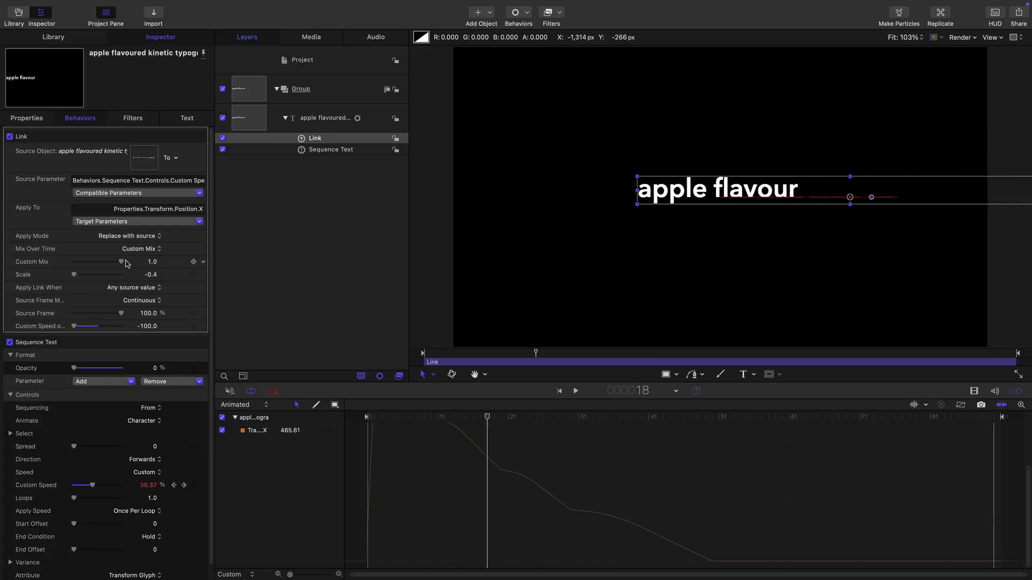
Rig the Link's Scale to a new slider in a new Rig
{"action": "left_click", "coordinate": [204, 276]}
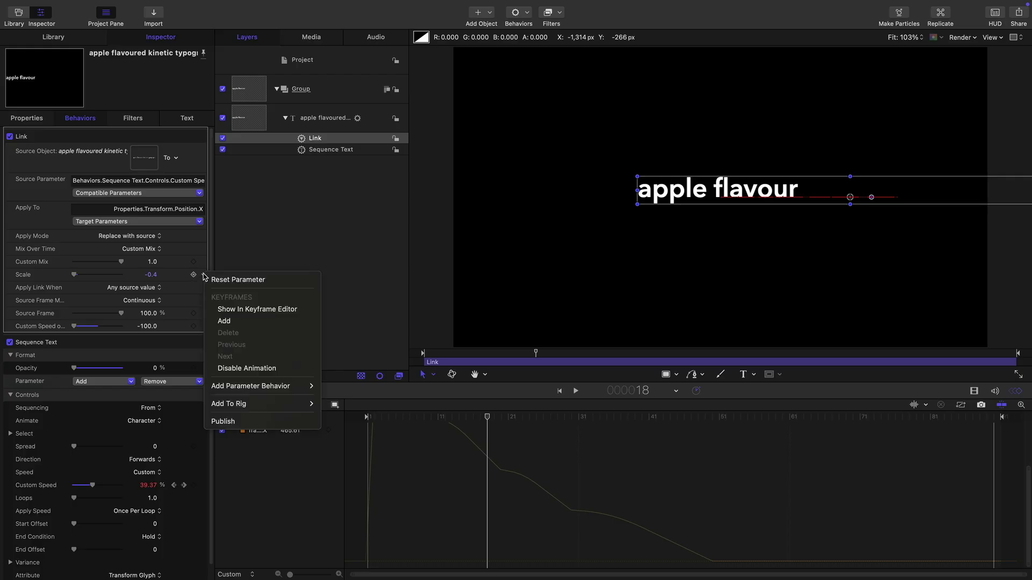
{"action": "mouse_move", "coordinate": [260, 404]}
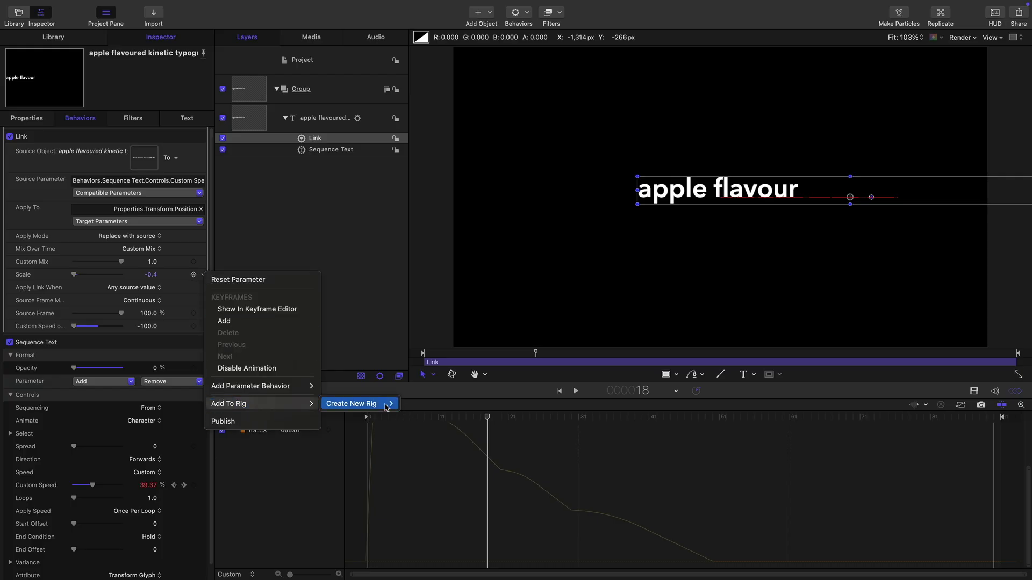
{"action": "mouse_move", "coordinate": [385, 408]}
{"action": "left_click", "coordinate": [451, 427]}
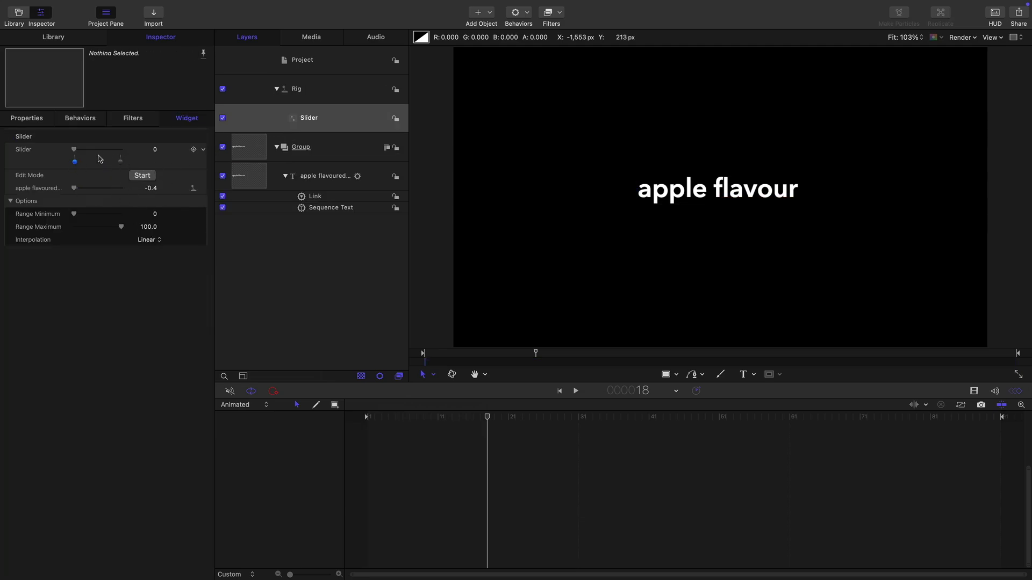
Map the slider's 0 snapshot to scale -1 and its 100 snapshot to scale 0
{"action": "left_click", "coordinate": [151, 189]}
{"action": "type", "text": "-1"}
{"action": "key", "text": "Return"}
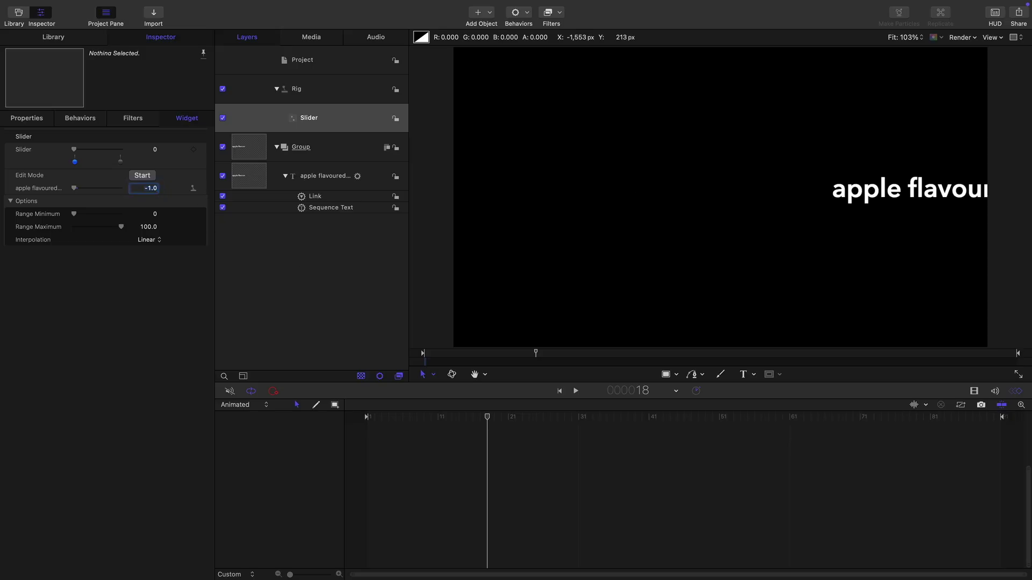
{"action": "left_click", "coordinate": [120, 163]}
{"action": "left_click", "coordinate": [139, 188]}
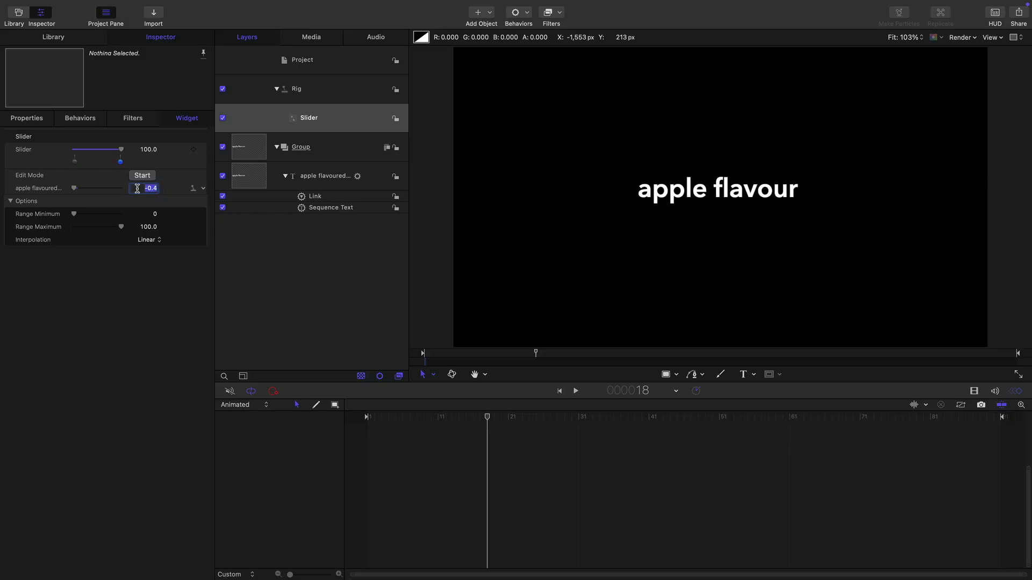
{"action": "type", "text": "0"}
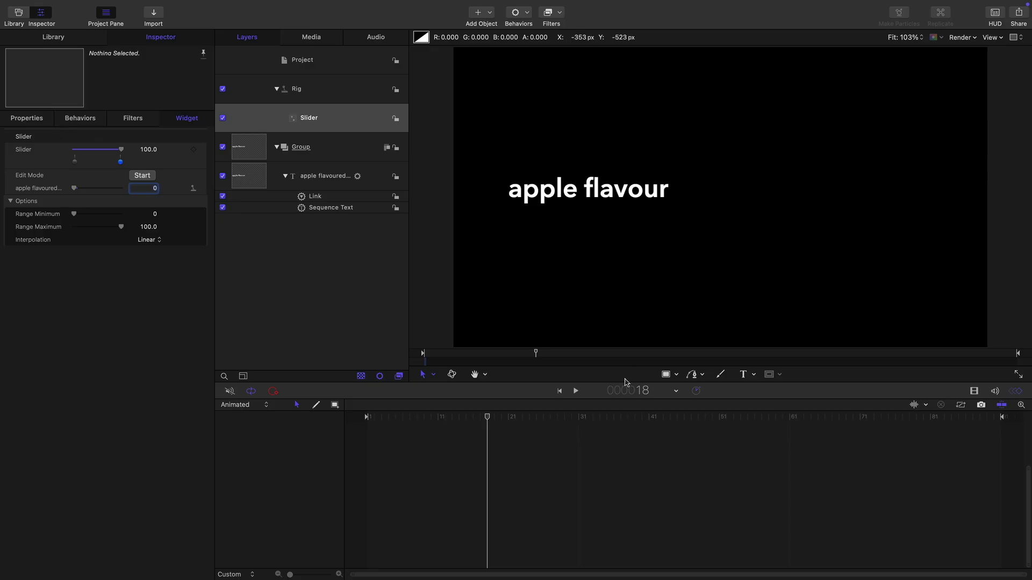
{"action": "left_click", "coordinate": [974, 391]}
Turn on canvas overlays and show the grid
{"action": "left_click", "coordinate": [994, 38]}
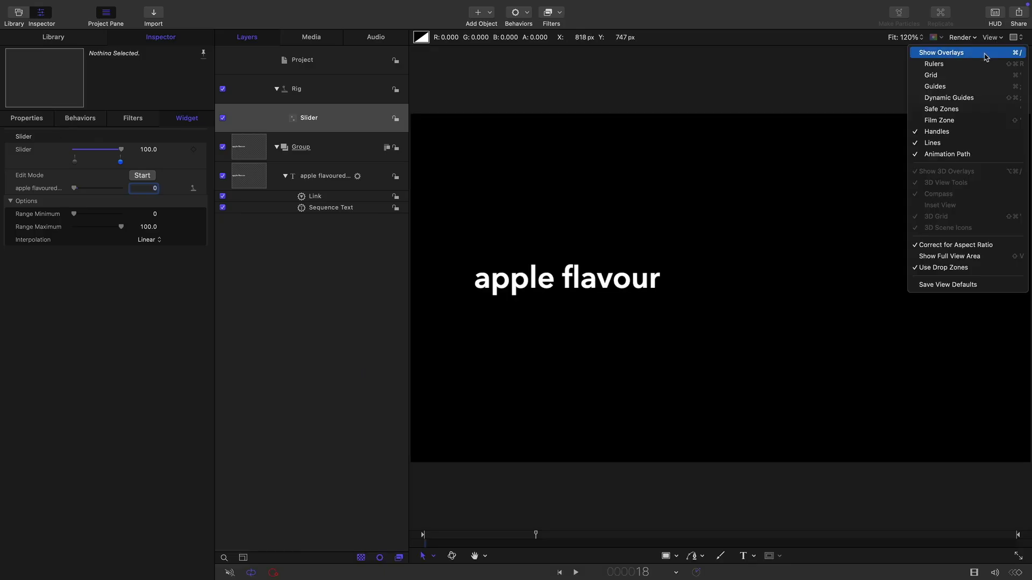
{"action": "left_click", "coordinate": [983, 54]}
{"action": "left_click", "coordinate": [995, 38]}
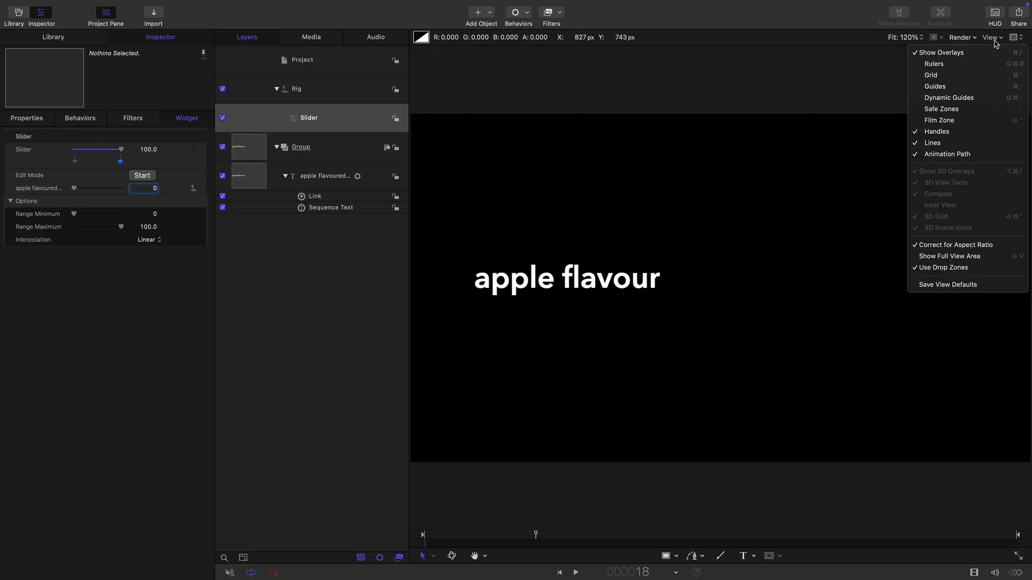
{"action": "left_click", "coordinate": [986, 77]}
At the first frame, set the rig slider to 59.54 so 'apple' is centred, then play through
{"action": "left_click_drag", "start_coordinate": [536, 534], "coordinate": [402, 534]}
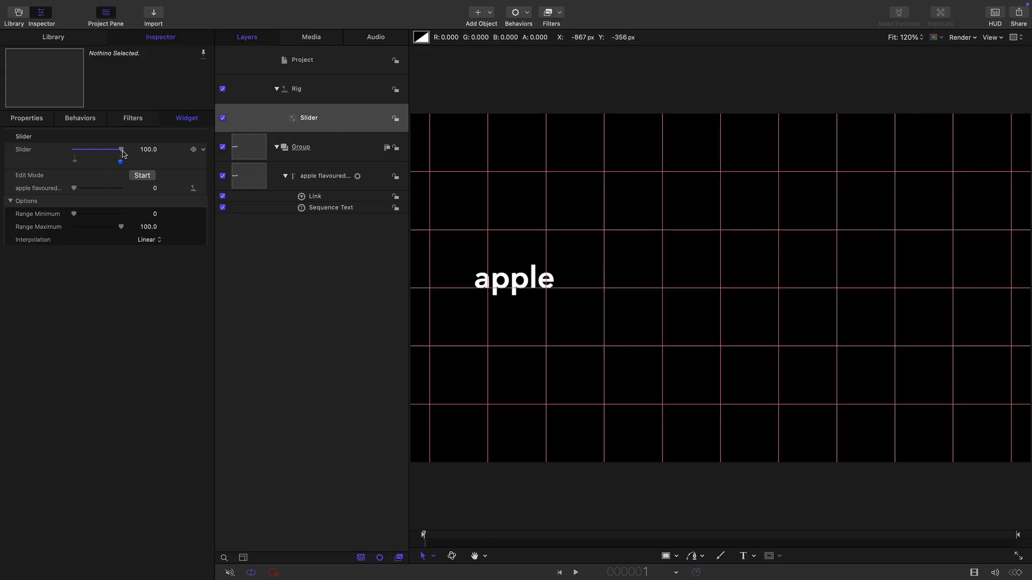
{"action": "left_click_drag", "start_coordinate": [122, 153], "coordinate": [103, 160]}
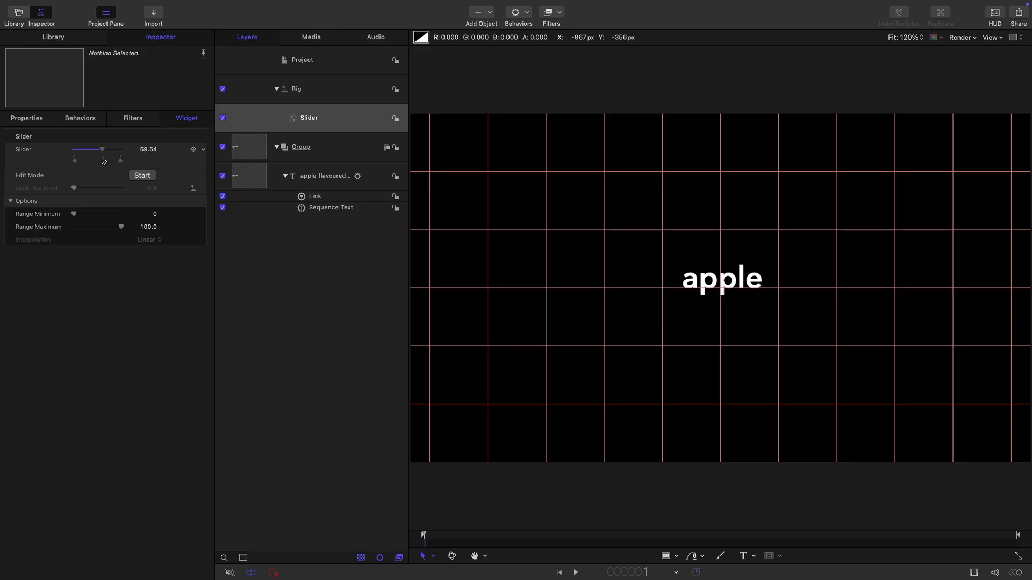
{"action": "left_click", "coordinate": [575, 573]}
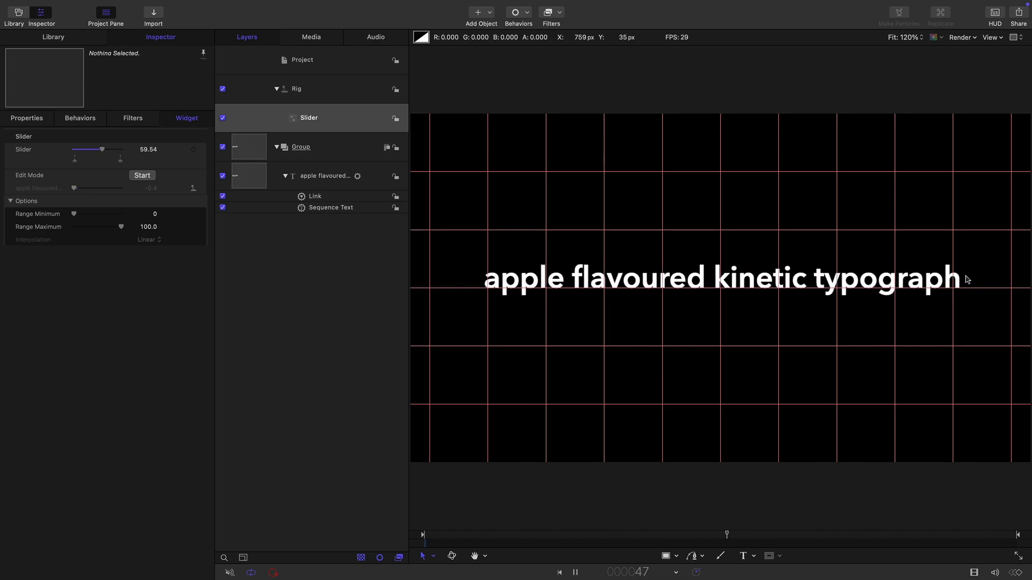
{"action": "key", "text": "space"}
Nudge the Custom Speed keyframe near frame 50 two frames earlier (-2)
{"action": "left_click", "coordinate": [247, 178]}
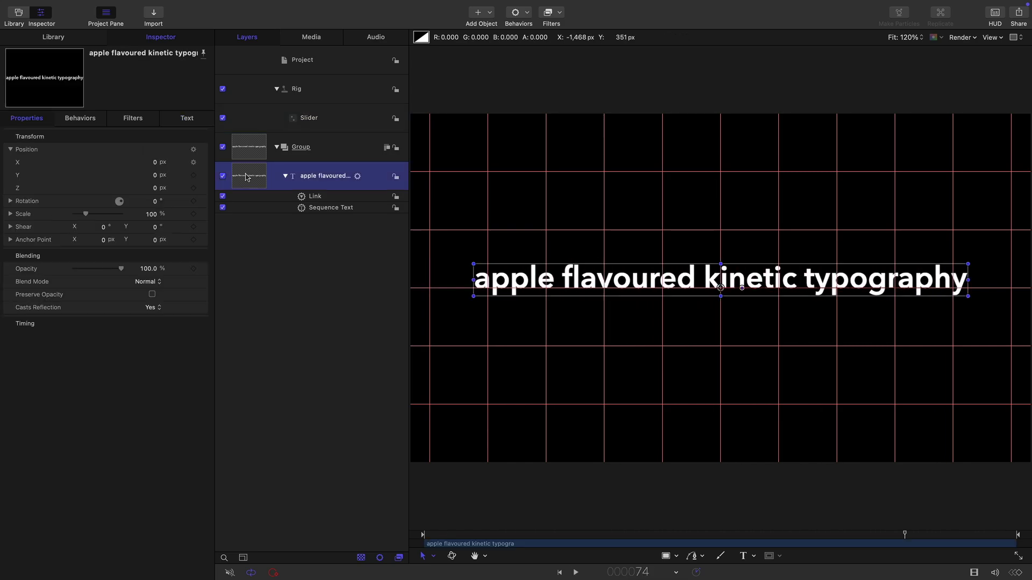
{"action": "key", "text": "super+8"}
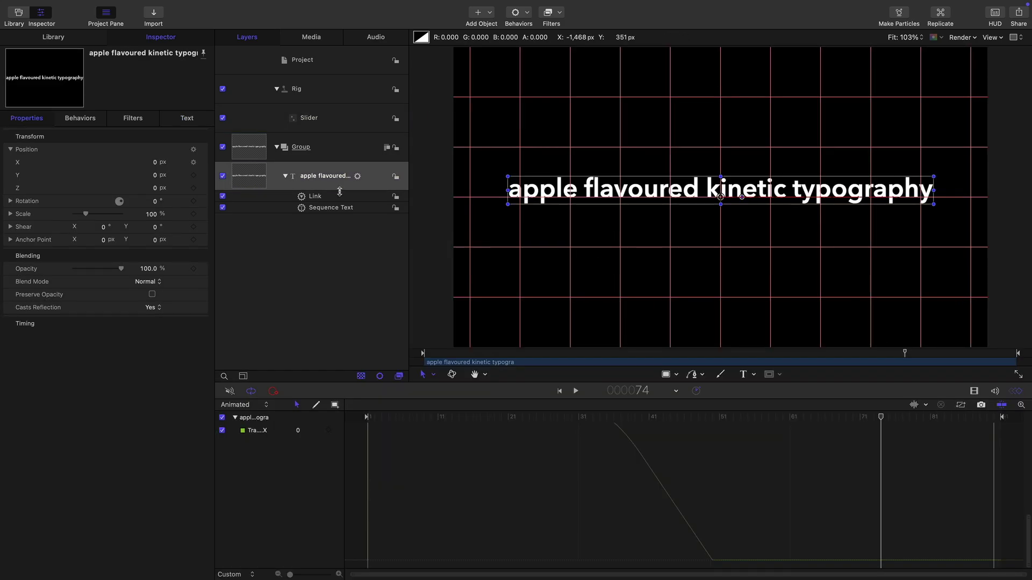
{"action": "left_click", "coordinate": [318, 208]}
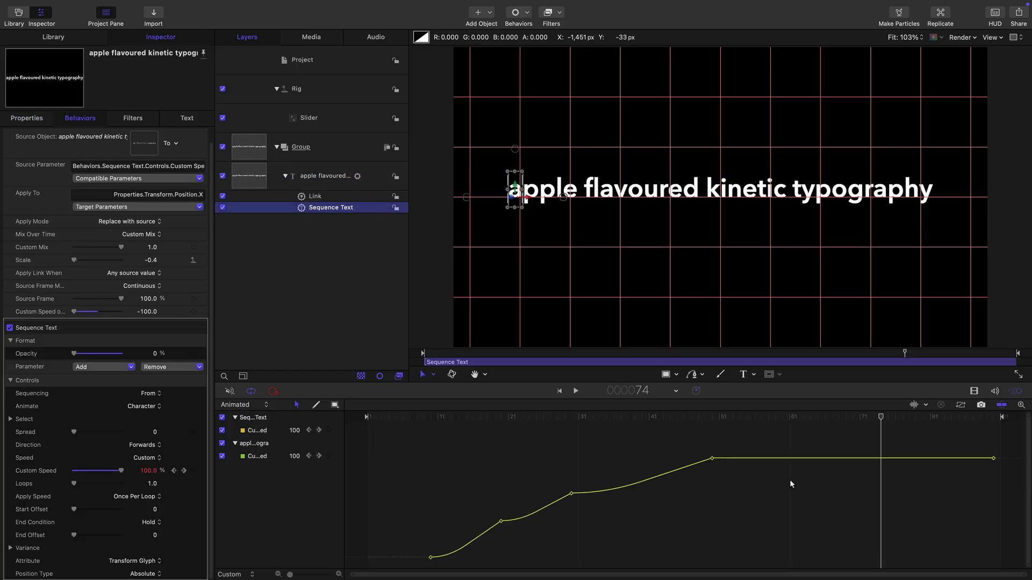
{"action": "left_click_drag", "start_coordinate": [675, 433], "coordinate": [728, 479]}
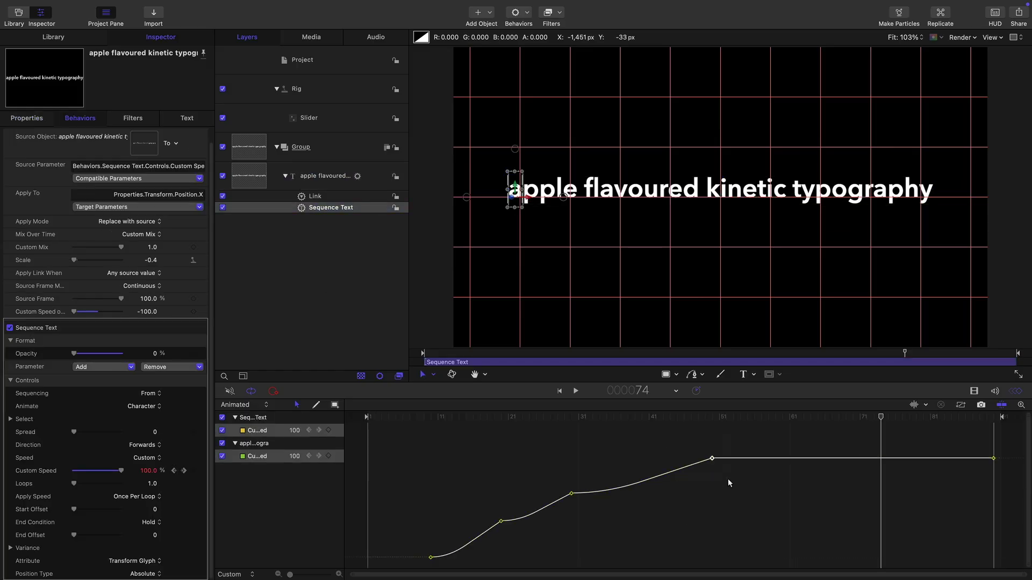
{"action": "type", "text": "-2"}
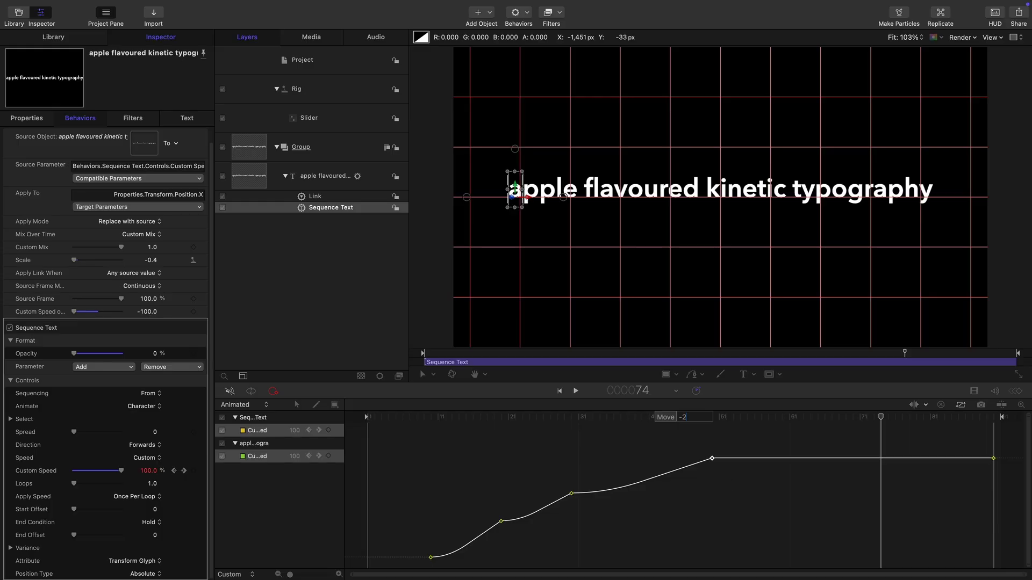
{"action": "key", "text": "Return"}
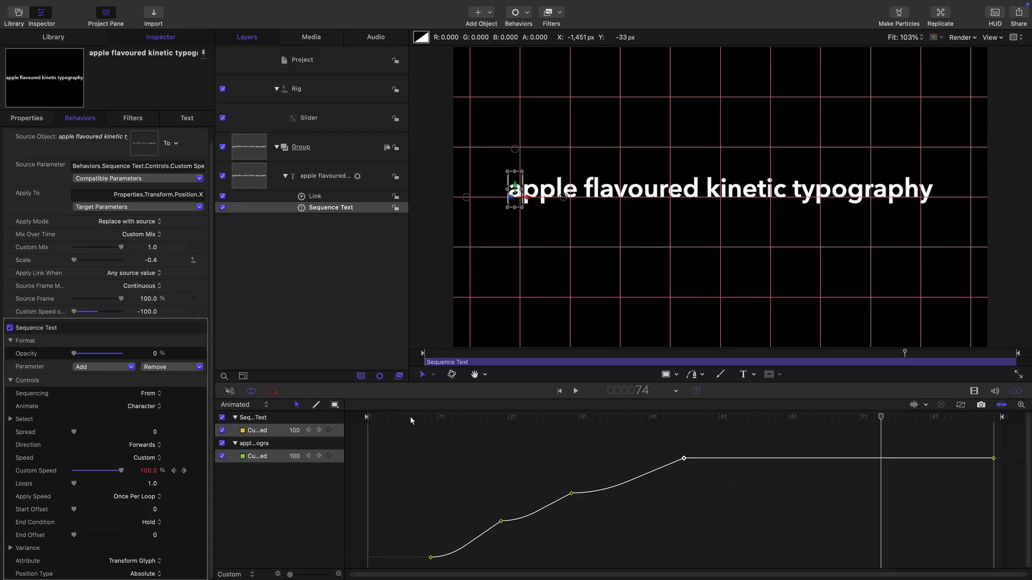
Play and scrub the animation to check the letter-by-letter typing
{"action": "key", "text": "space"}
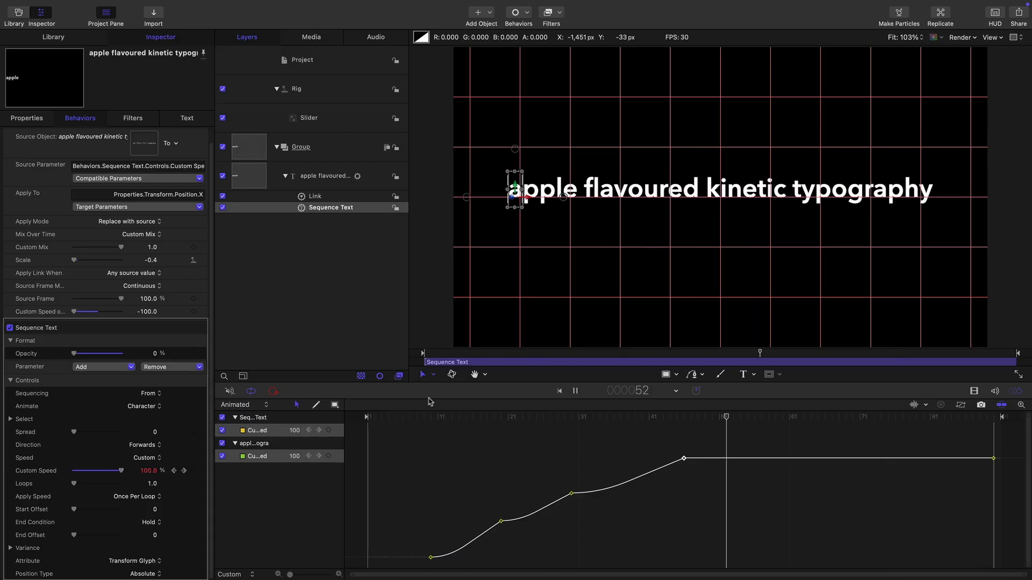
{"action": "key", "text": "space"}
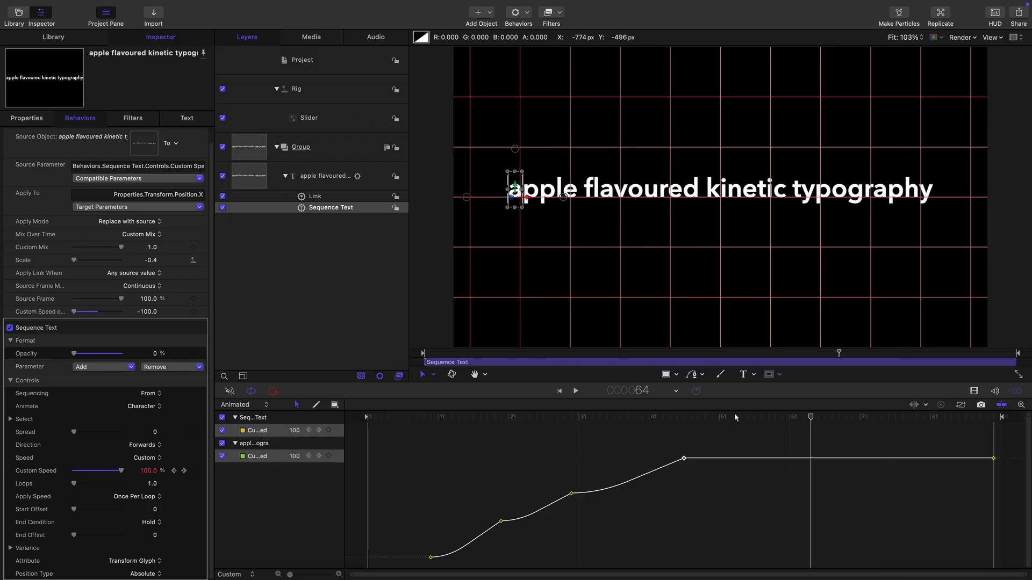
{"action": "left_click_drag", "start_coordinate": [735, 417], "coordinate": [735, 454]}
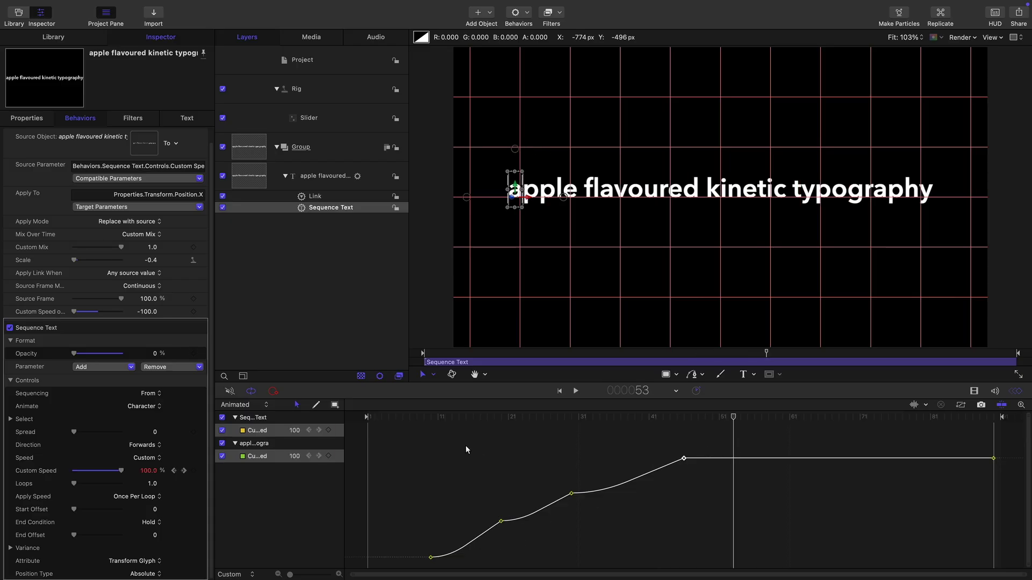
Apply Ease In to the second, third and last Custom Speed keyframes, previewing after each
{"action": "left_click", "coordinate": [501, 522]}
{"action": "right_click", "coordinate": [501, 522]}
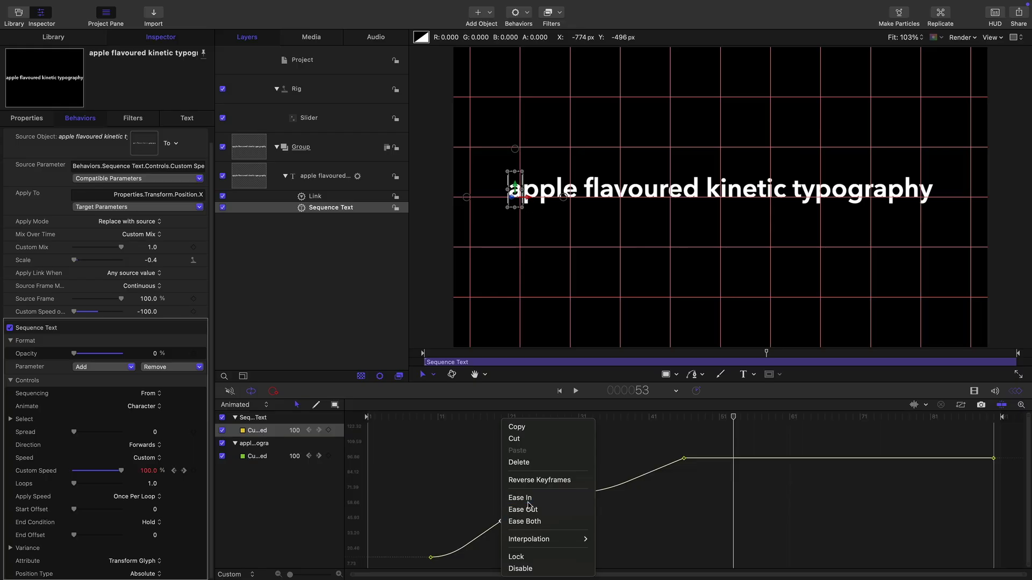
{"action": "left_click", "coordinate": [543, 495]}
{"action": "key", "text": "space"}
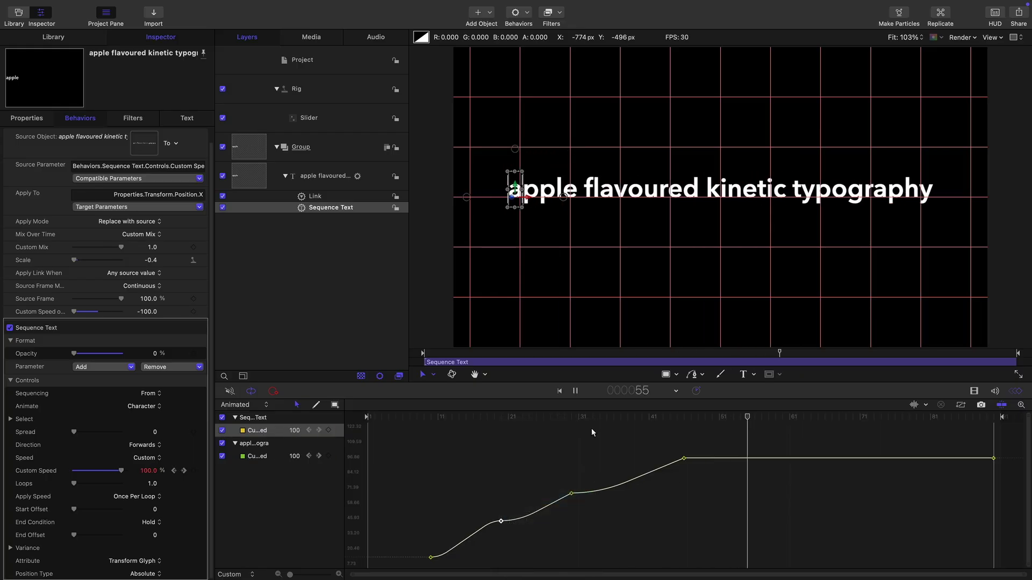
{"action": "key", "text": "space"}
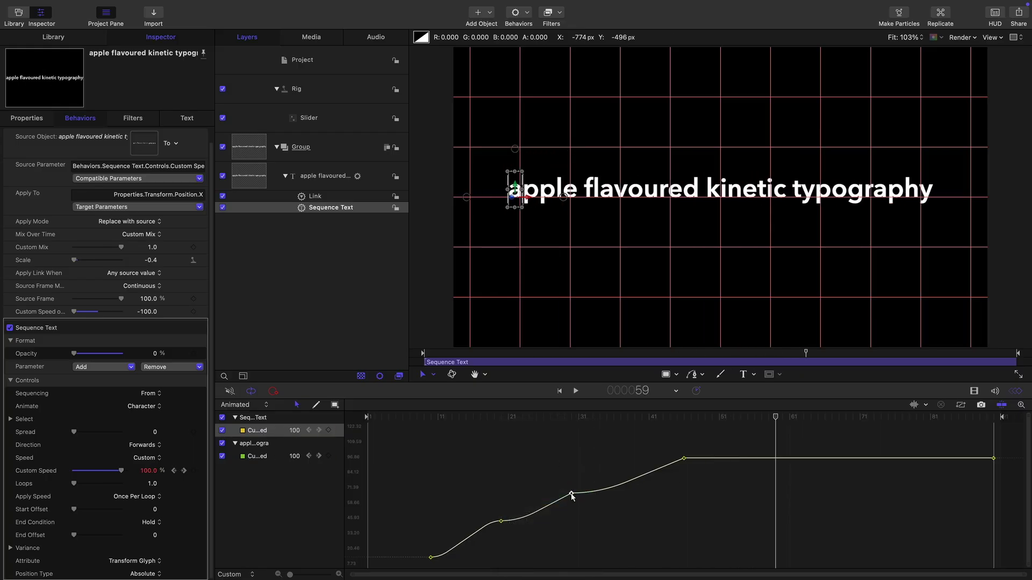
{"action": "right_click", "coordinate": [572, 497]}
{"action": "left_click", "coordinate": [594, 499]}
{"action": "key", "text": "space"}
{"action": "right_click", "coordinate": [684, 461]}
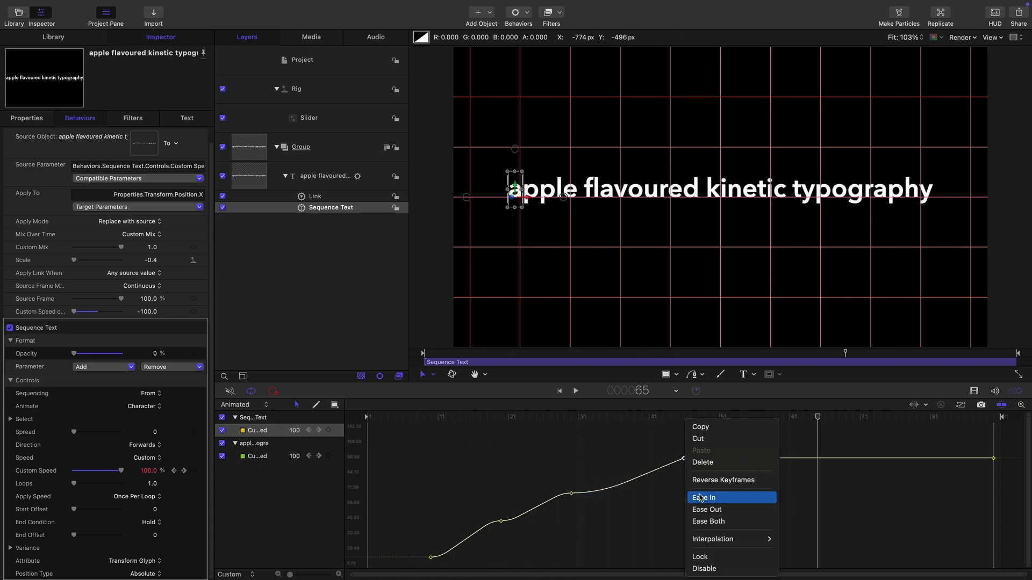
{"action": "left_click", "coordinate": [709, 461]}
{"action": "key", "text": "space"}
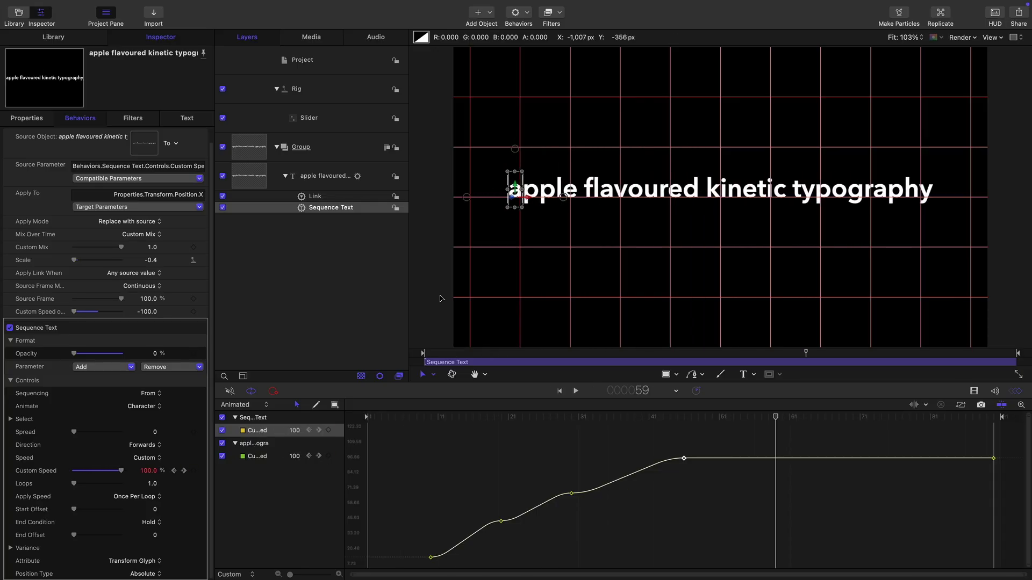
Edit the title text so 'typography' becomes 'type', then scrub the timeline to preview it
{"action": "left_click", "coordinate": [257, 181]}
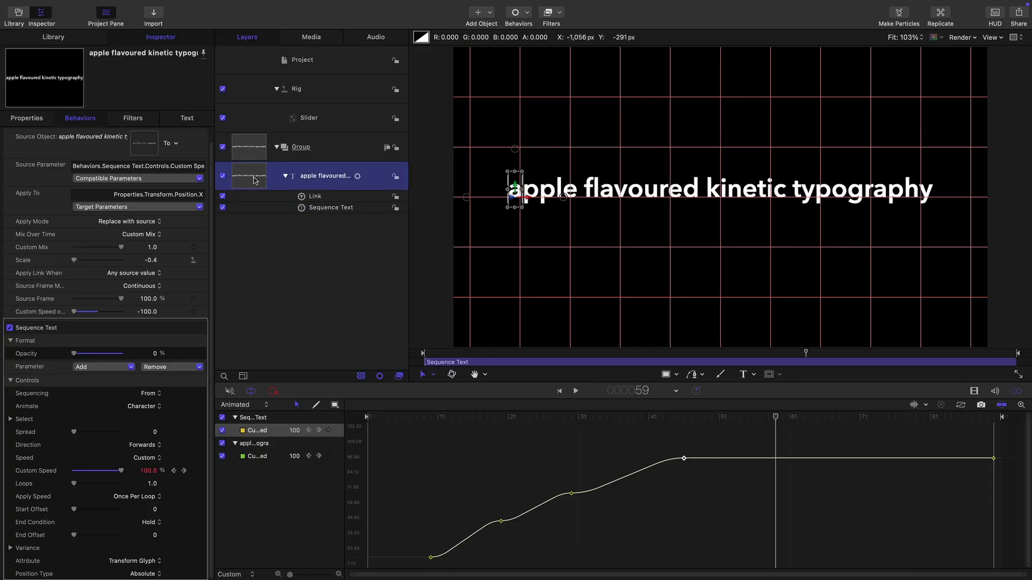
{"action": "left_click", "coordinate": [186, 119]}
{"action": "left_click", "coordinate": [176, 441]}
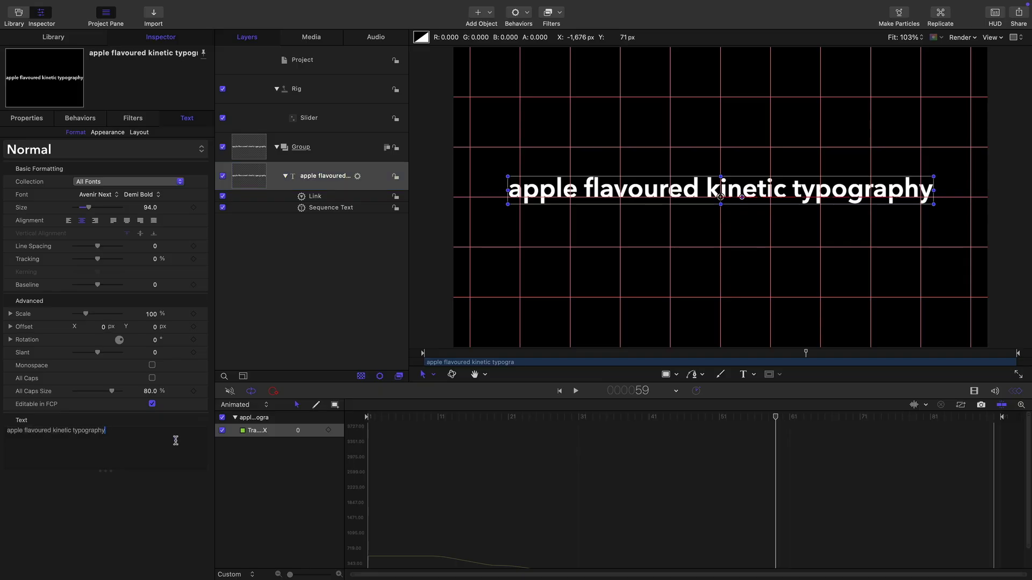
{"action": "key", "text": "BackSpace"}
{"action": "key", "text": "BackSpace"}
{"action": "key", "text": "BackSpace"}
{"action": "key", "text": "BackSpace"}
{"action": "key", "text": "BackSpace"}
{"action": "key", "text": "BackSpace"}
{"action": "key", "text": "BackSpace"}
{"action": "type", "text": "e"}
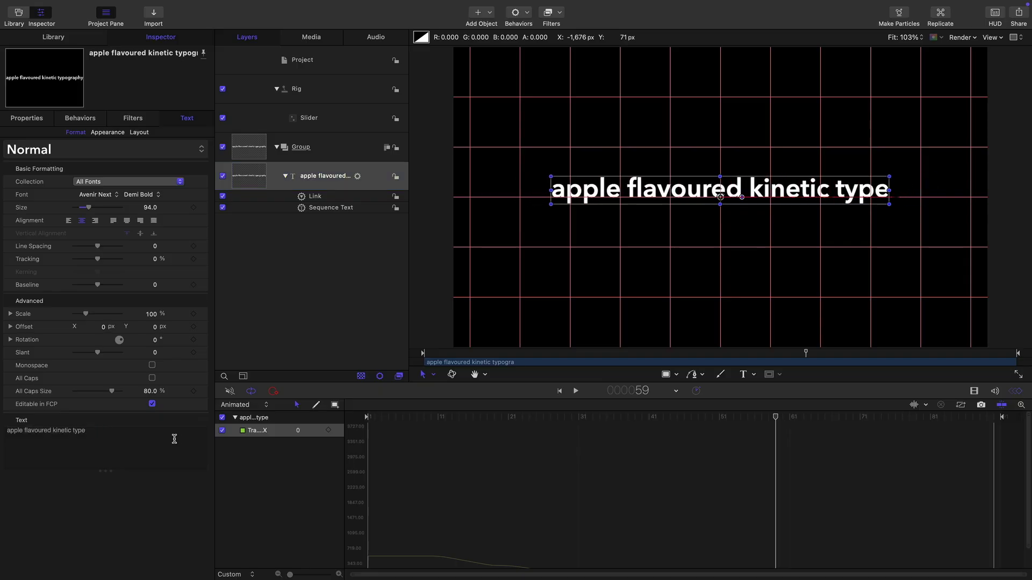
{"action": "left_click_drag", "start_coordinate": [590, 418], "coordinate": [712, 433]}
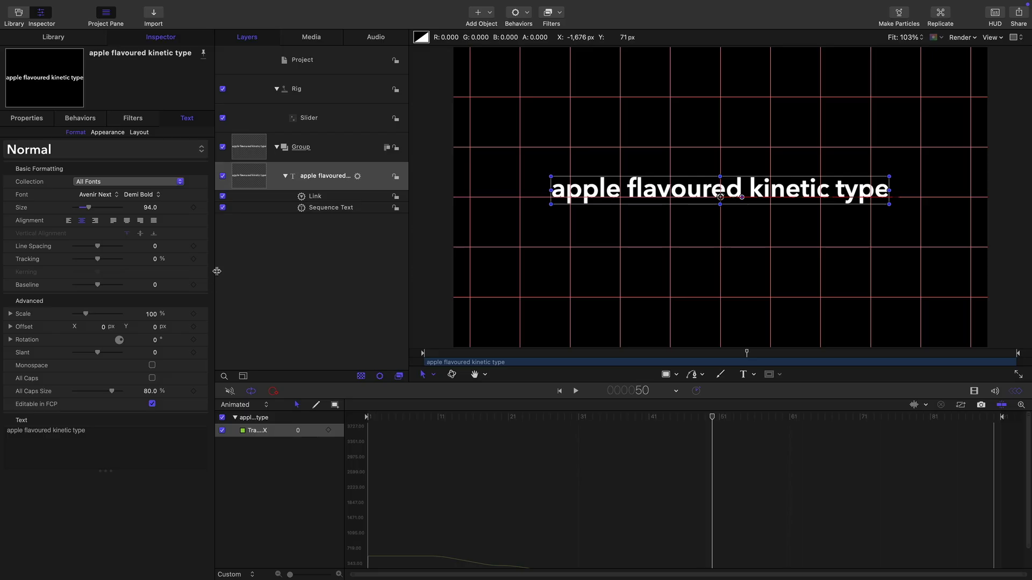
Remove the duplicate Custom Speed curve from the Keyframe Editor and fit the curve to view
{"action": "left_click", "coordinate": [316, 209]}
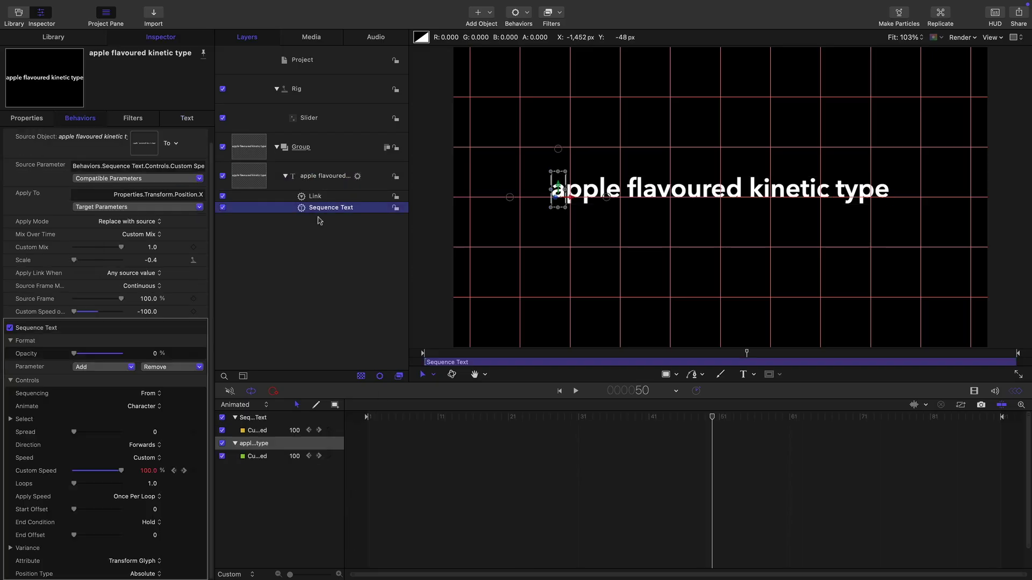
{"action": "left_click", "coordinate": [258, 456]}
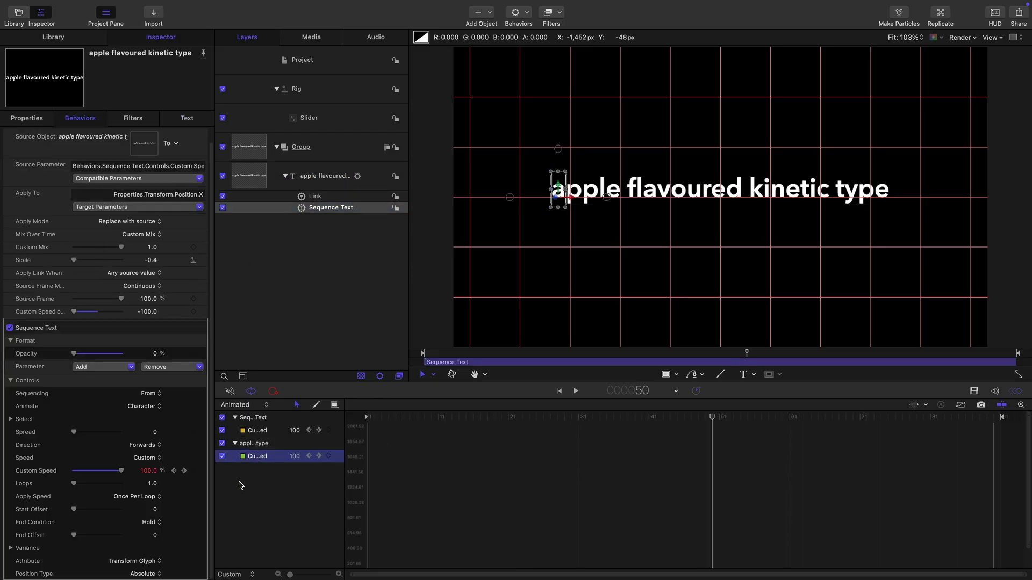
{"action": "key", "text": "Delete"}
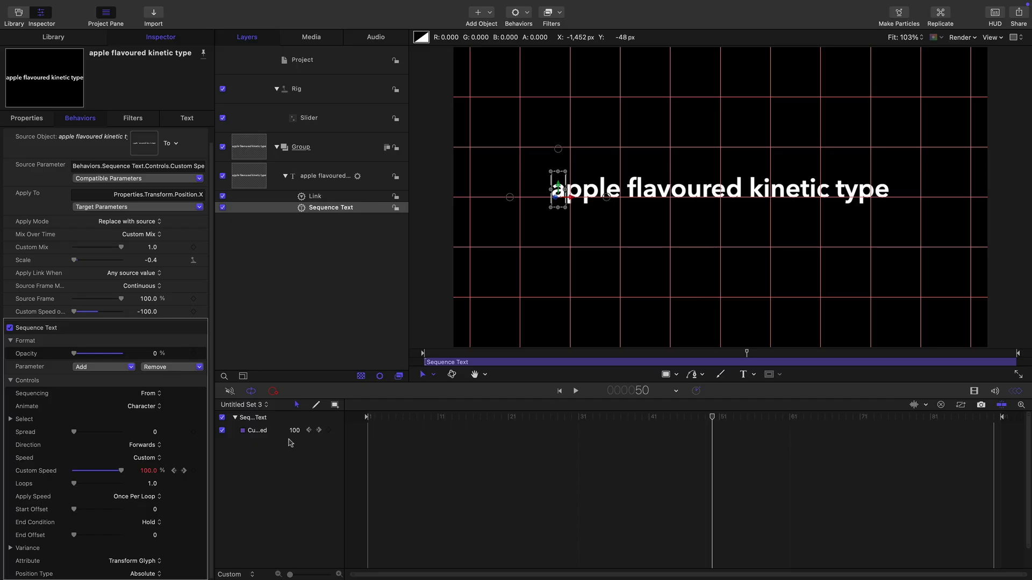
{"action": "left_click", "coordinate": [961, 406]}
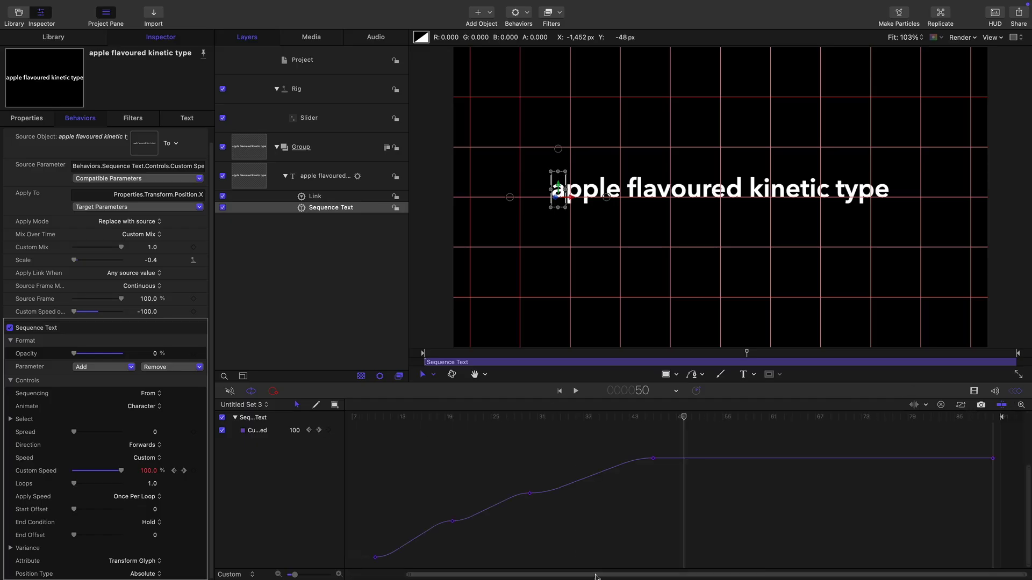
{"action": "left_click", "coordinate": [436, 418]}
Raise Custom Speed to 19.51 at frame 10, 54.47 at frame 20, about 84 at frame 30, then play back
{"action": "left_click_drag", "start_coordinate": [430, 425], "coordinate": [372, 447]}
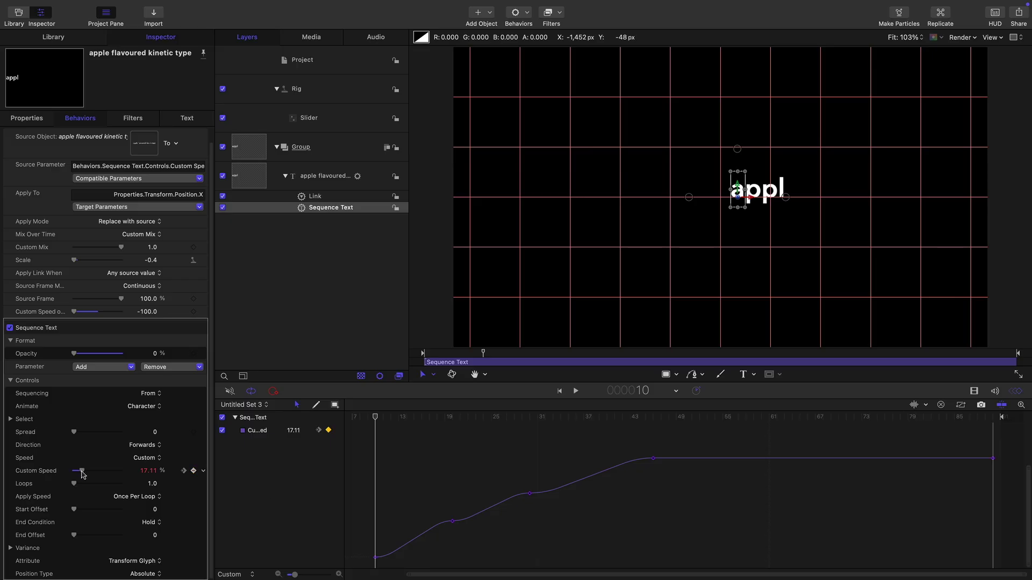
{"action": "left_click_drag", "start_coordinate": [82, 473], "coordinate": [83, 473]}
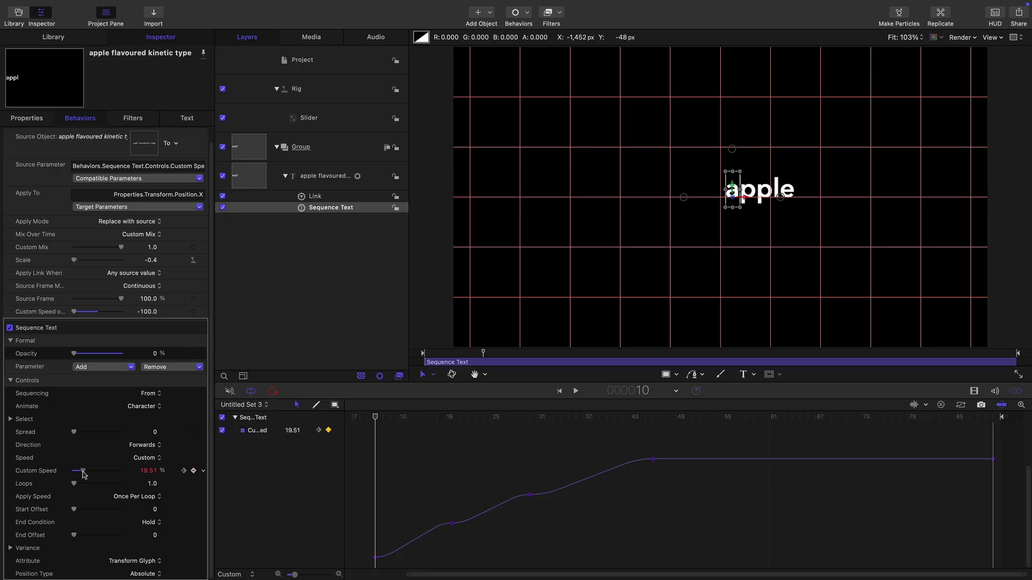
{"action": "left_click", "coordinate": [184, 472]}
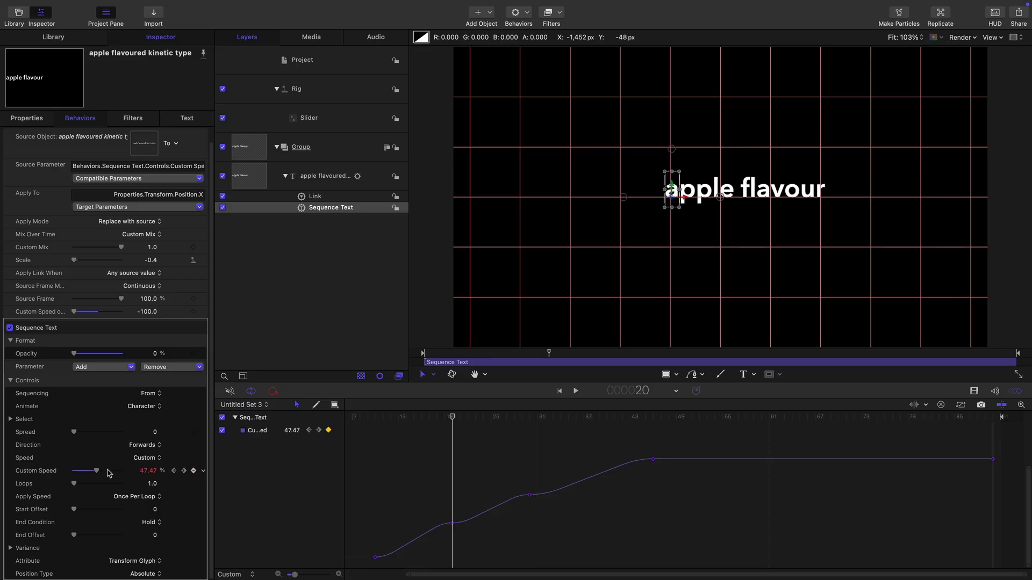
{"action": "left_click_drag", "start_coordinate": [143, 475], "coordinate": [148, 471]}
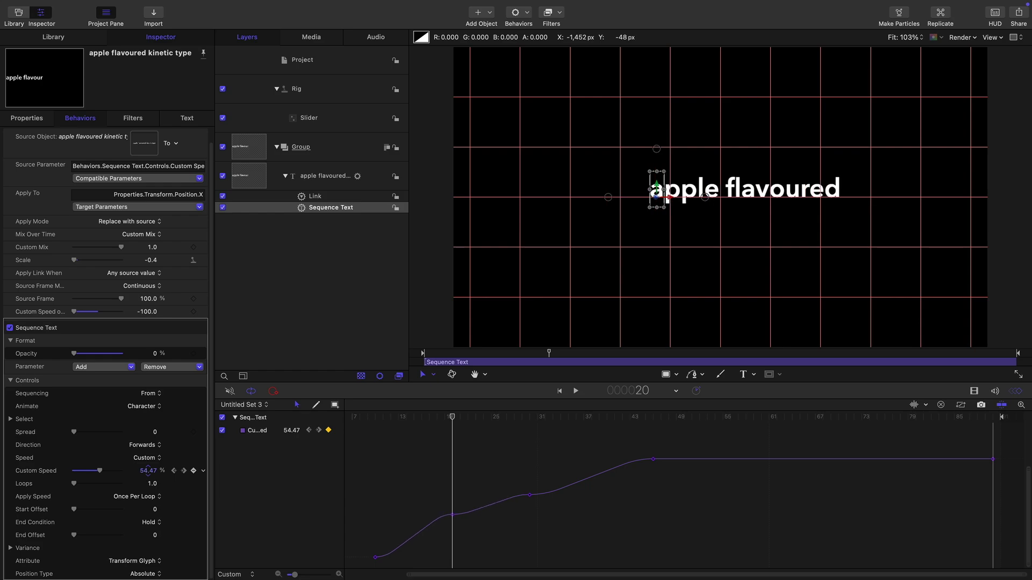
{"action": "left_click", "coordinate": [183, 471]}
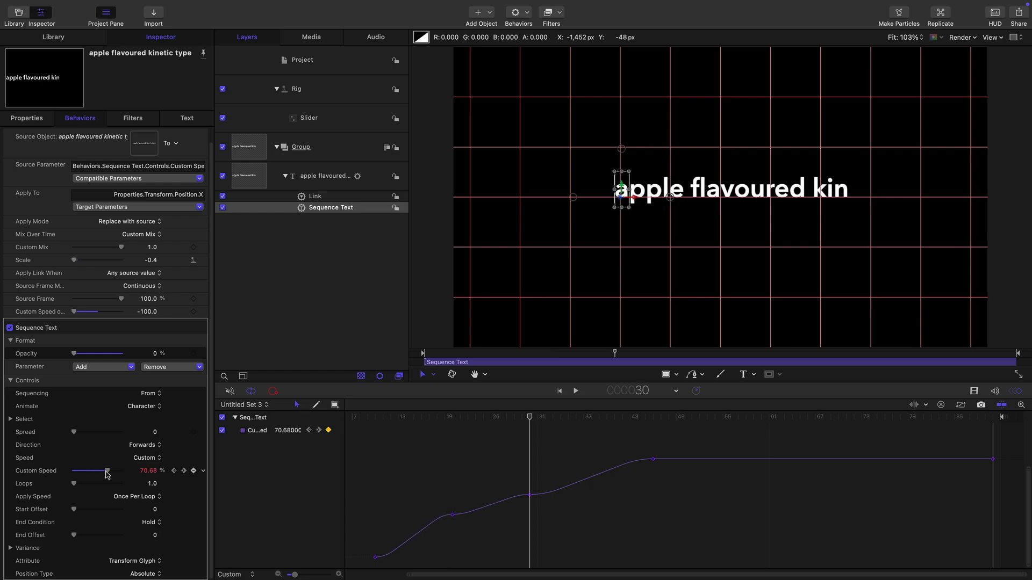
{"action": "left_click_drag", "start_coordinate": [108, 474], "coordinate": [115, 475]}
{"action": "left_click", "coordinate": [184, 471]}
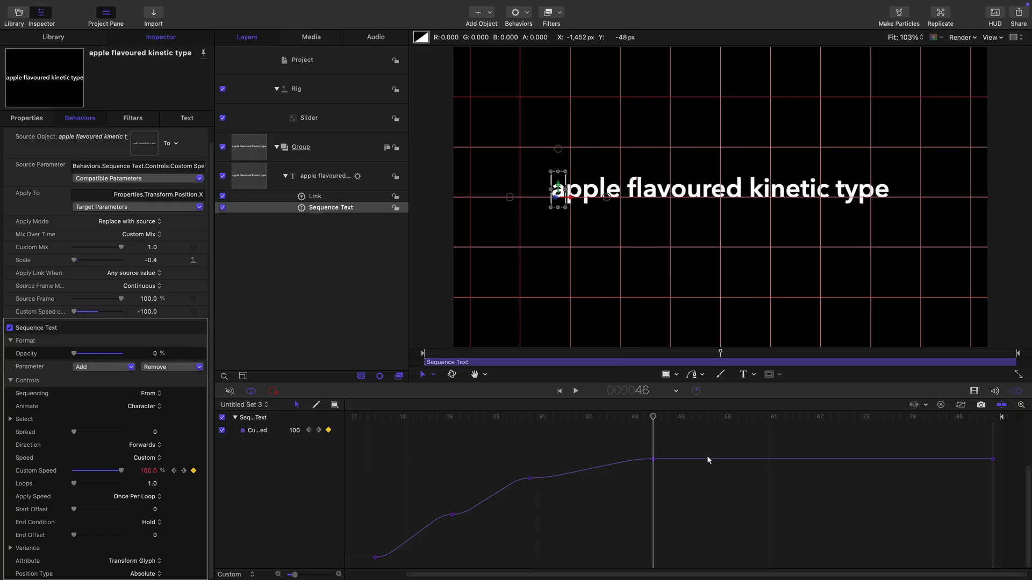
{"action": "left_click_drag", "start_coordinate": [627, 419], "coordinate": [294, 425]}
{"action": "key", "text": "space"}
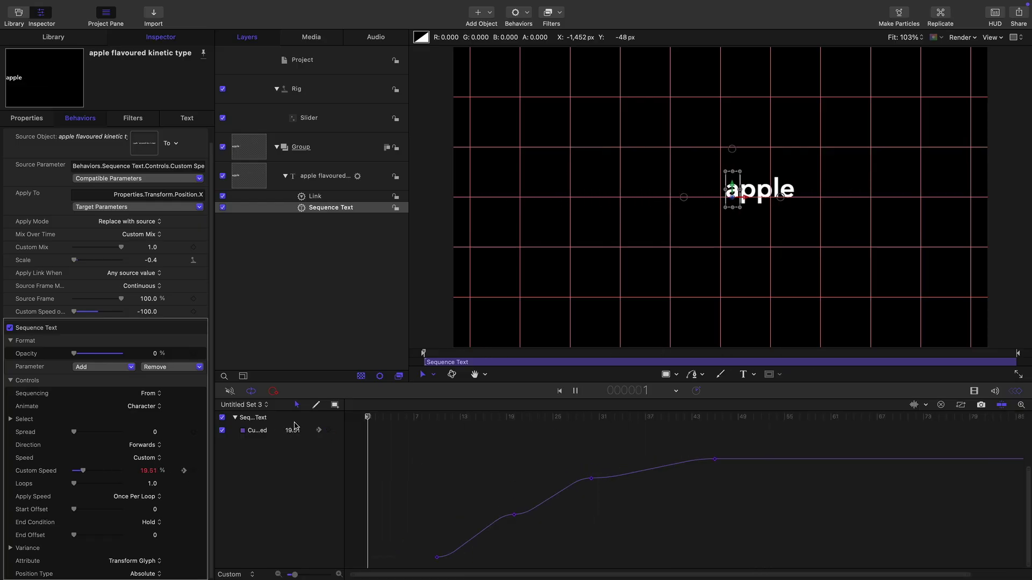
{"action": "key", "text": "space"}
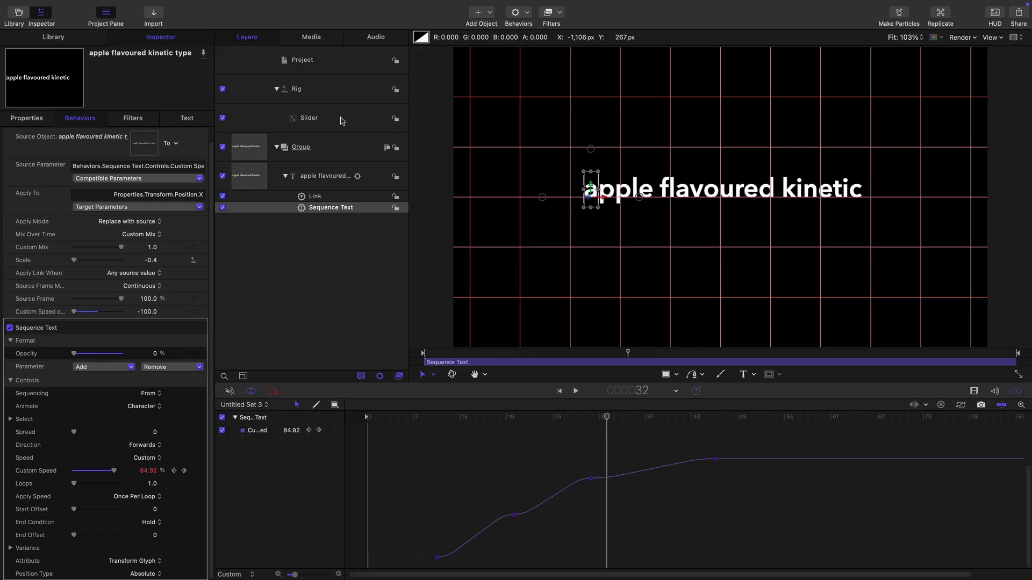
Set the rig Slider to about 68.6 (link scale -0.31), play back, and check the Link behaviour
{"action": "left_click", "coordinate": [354, 118]}
{"action": "left_click_drag", "start_coordinate": [524, 420], "coordinate": [299, 405]}
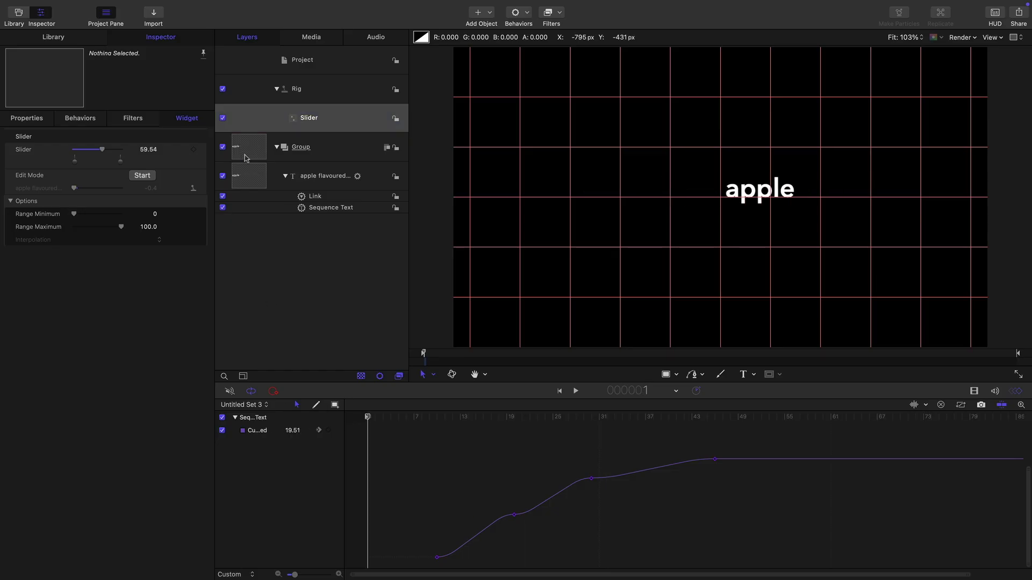
{"action": "left_click_drag", "start_coordinate": [101, 150], "coordinate": [105, 153]}
{"action": "key", "text": "space"}
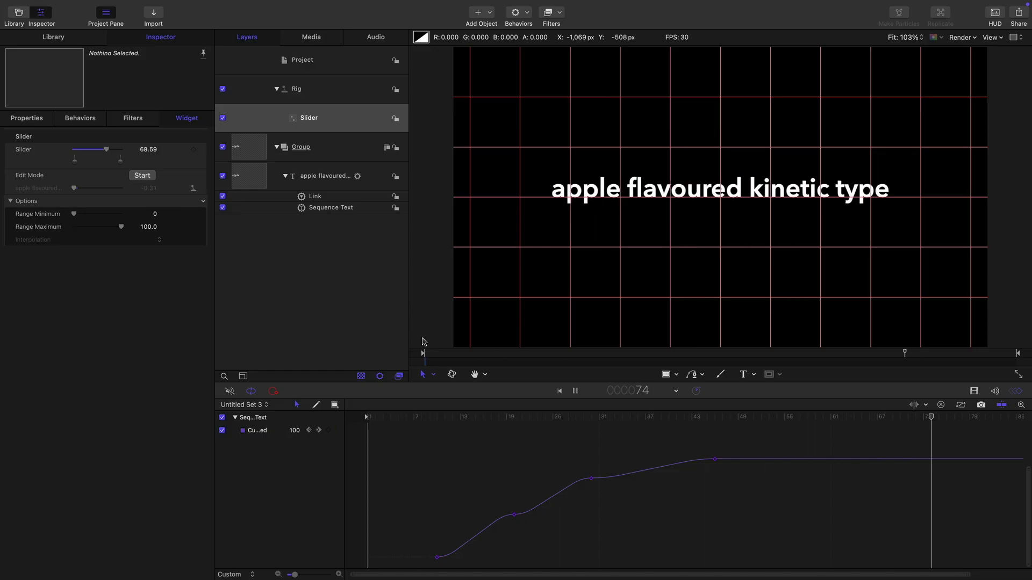
{"action": "key", "text": "space"}
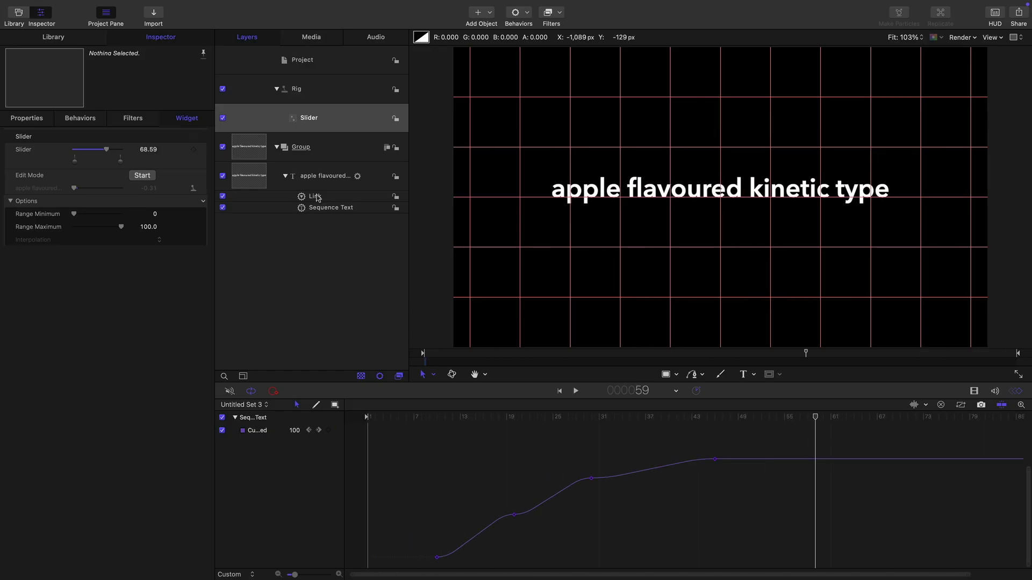
{"action": "left_click", "coordinate": [301, 197]}
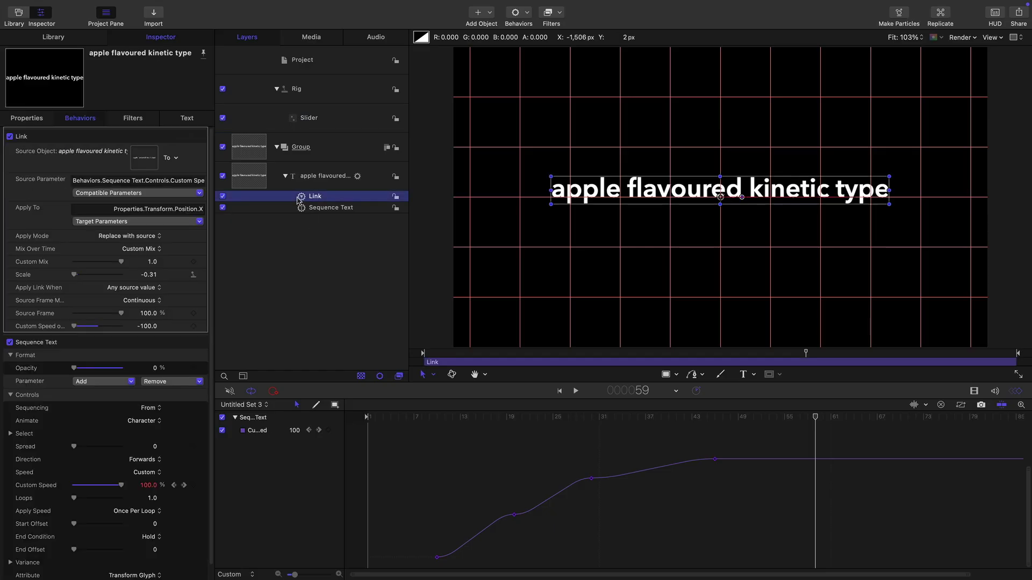